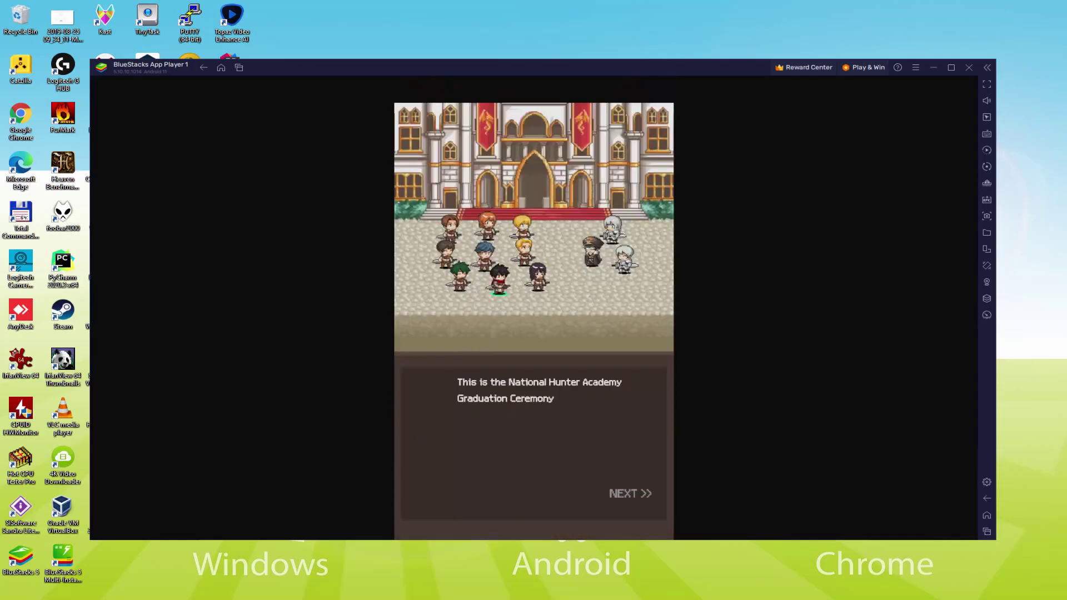
Go through the graduation and battle tutorial dialogues, picking a reply to the instructor
{"action": "left_click", "coordinate": [619, 486]}
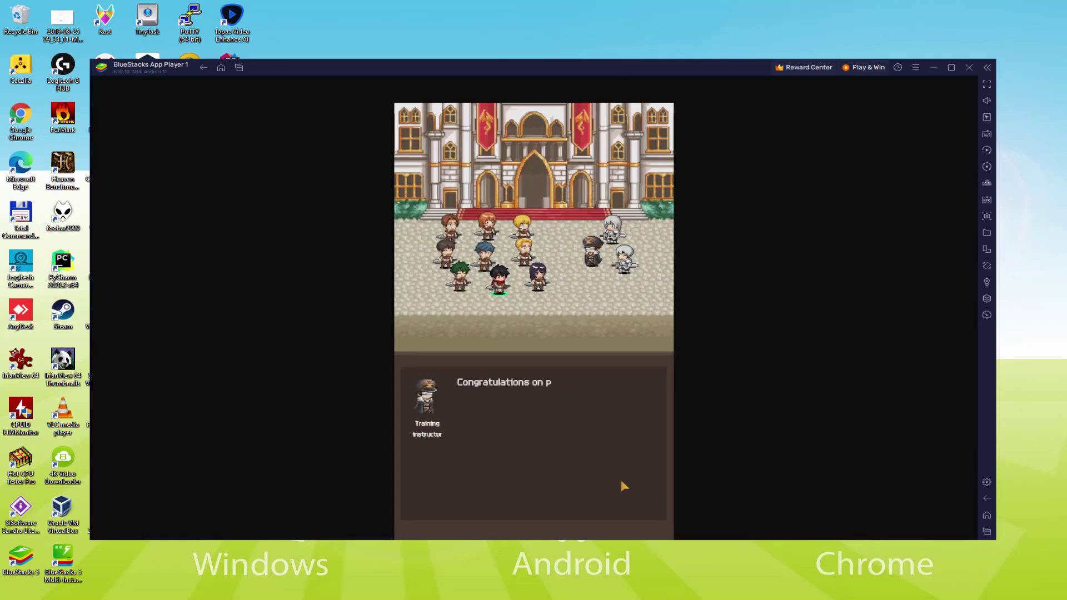
{"action": "left_click", "coordinate": [620, 486]}
{"action": "left_click", "coordinate": [618, 486]}
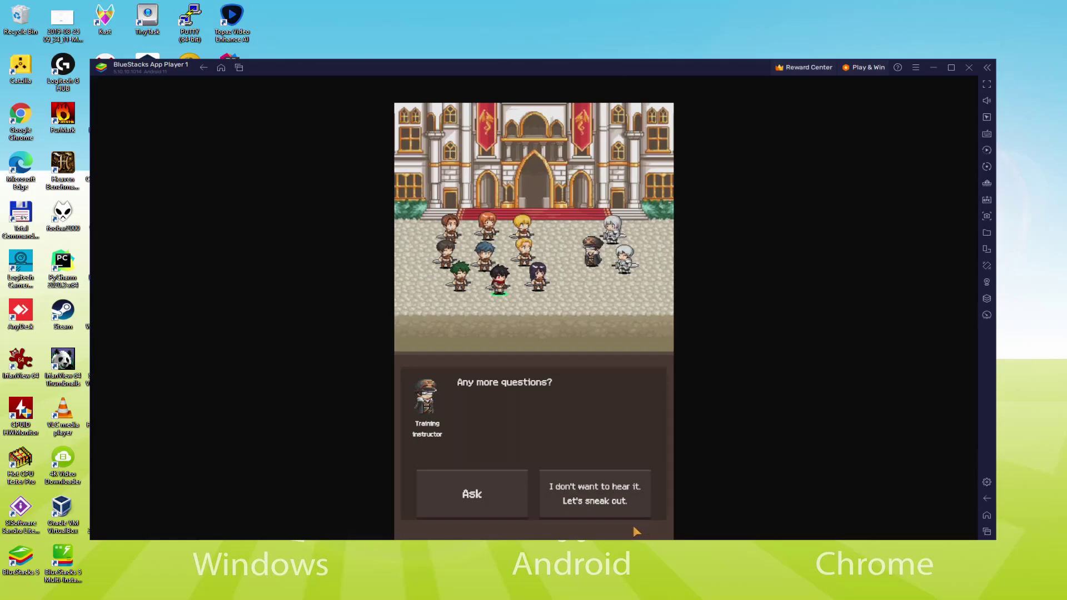
{"action": "left_click", "coordinate": [488, 492]}
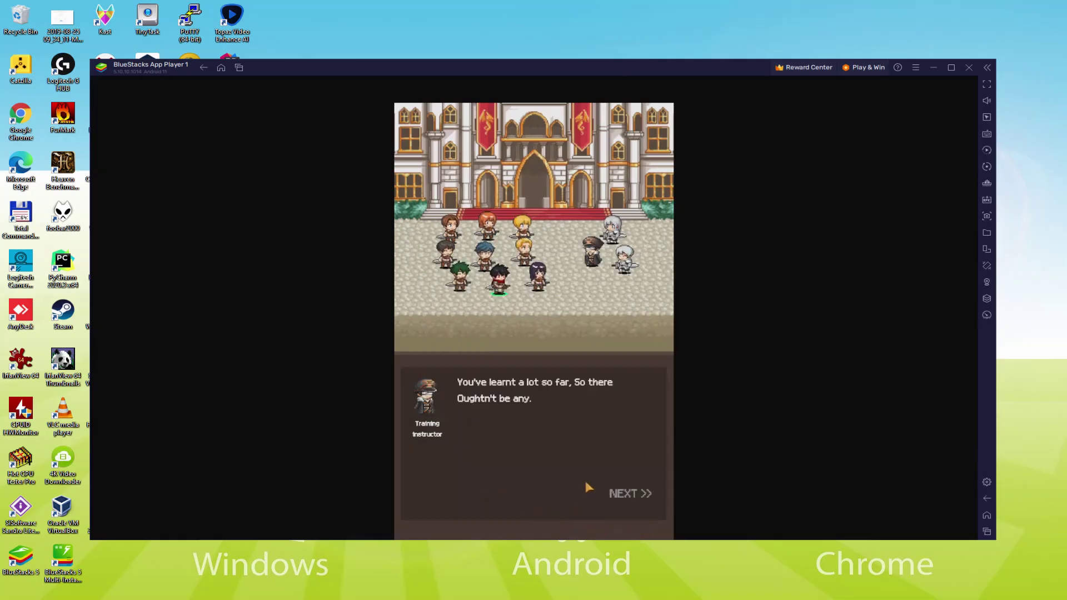
{"action": "left_click", "coordinate": [607, 491]}
{"action": "left_click", "coordinate": [606, 492]}
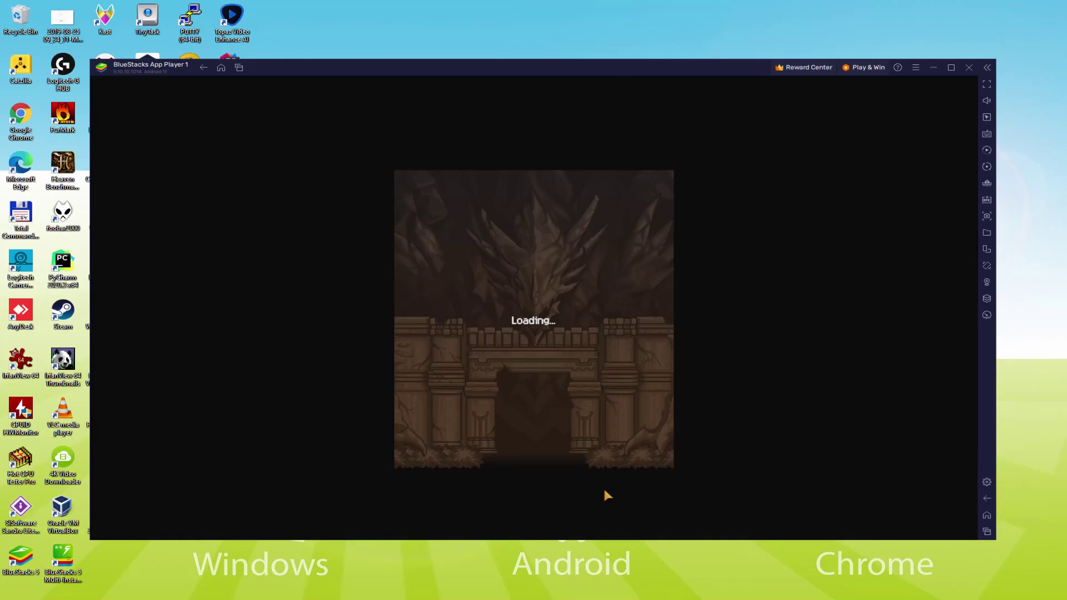
{"action": "left_click", "coordinate": [624, 494]}
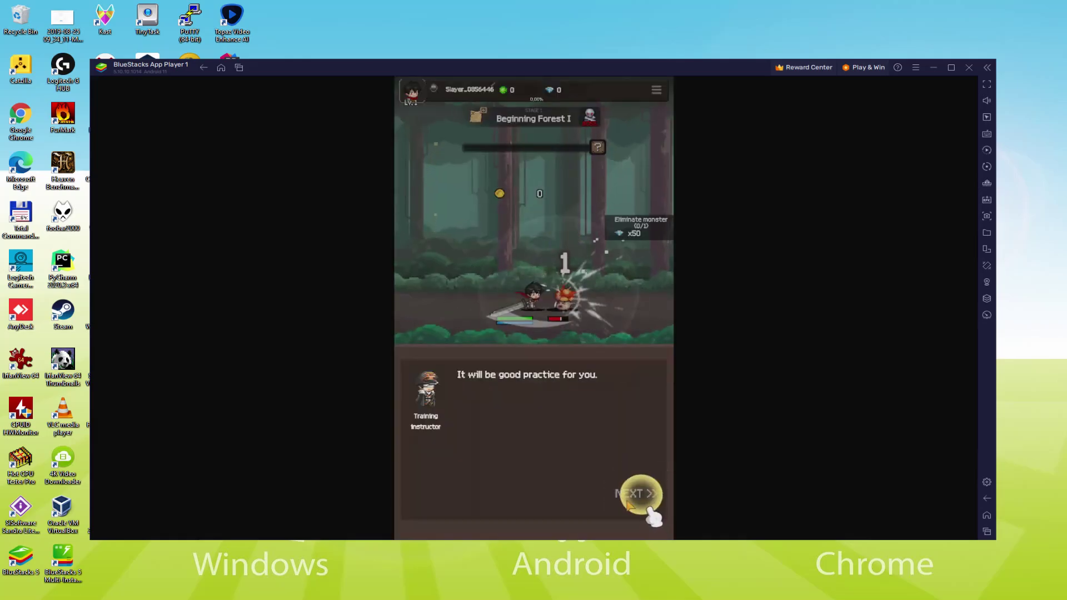
{"action": "left_click", "coordinate": [624, 494]}
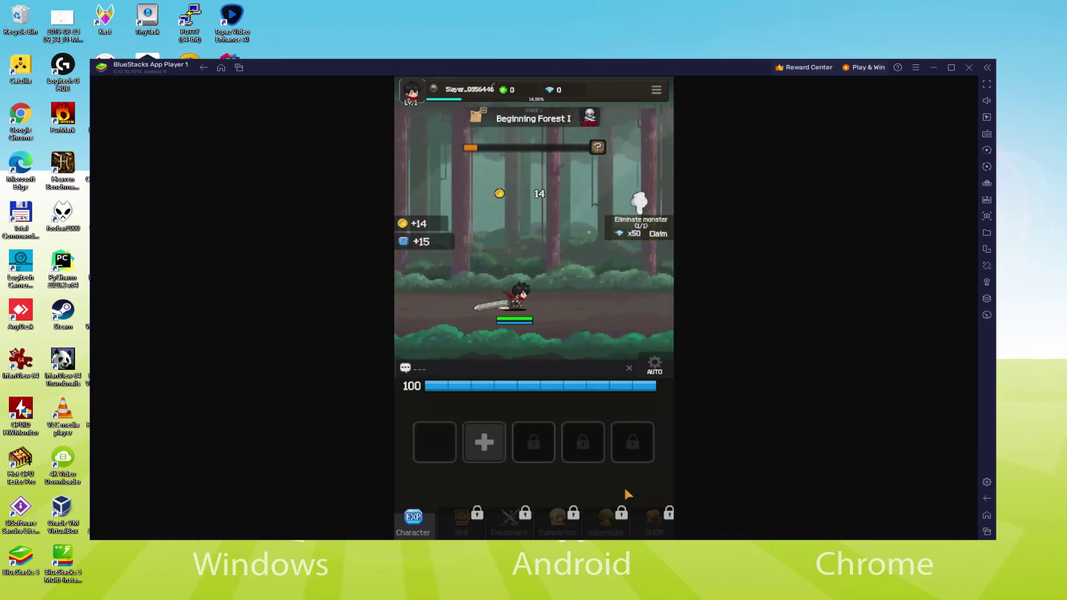
Claim the 50-diamond quest reward and upgrade the hero's ATK in the Character panel
{"action": "left_click", "coordinate": [658, 233]}
{"action": "left_click", "coordinate": [577, 427]}
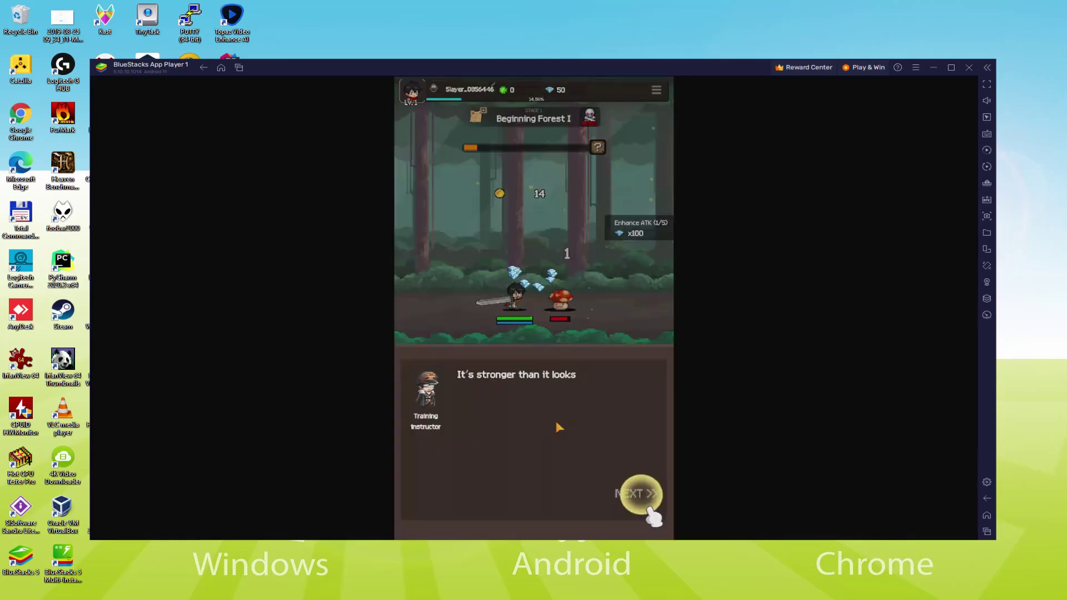
{"action": "left_click", "coordinate": [626, 499]}
{"action": "left_click", "coordinate": [633, 494]}
{"action": "left_click", "coordinate": [432, 517]}
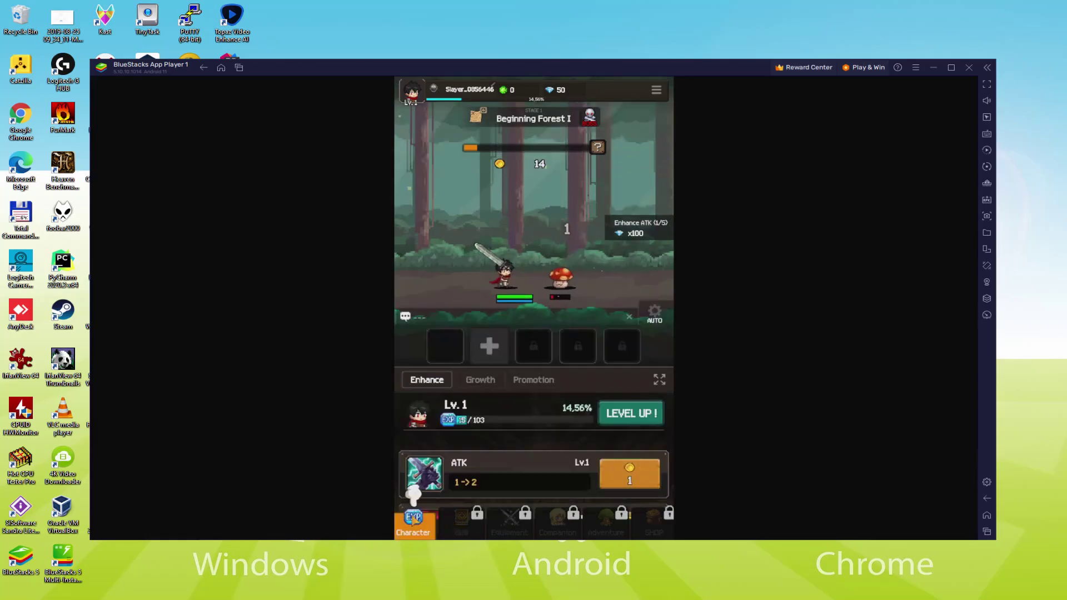
{"action": "left_click", "coordinate": [629, 478]}
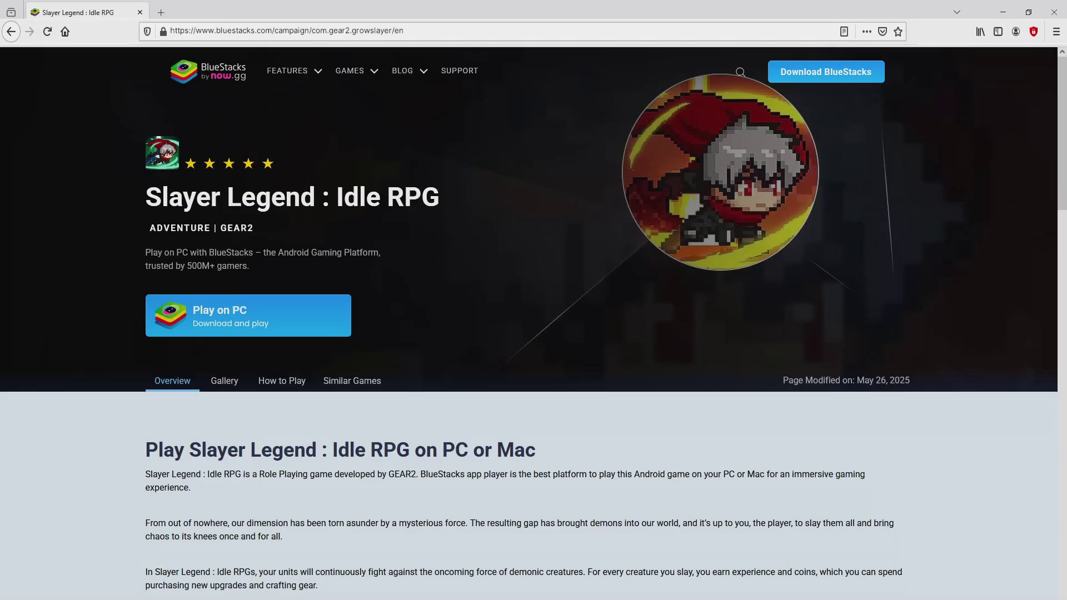
{"action": "scroll", "coordinate": [533, 333], "scroll_direction": "down", "scroll_amount": 15}
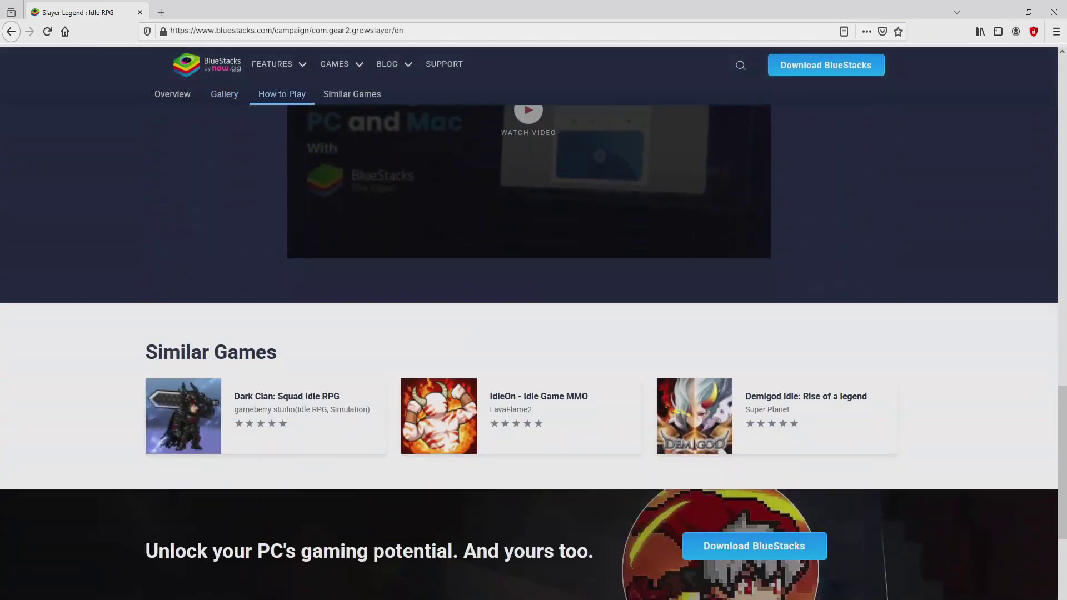
{"action": "scroll", "coordinate": [534, 334], "scroll_direction": "up", "scroll_amount": 15}
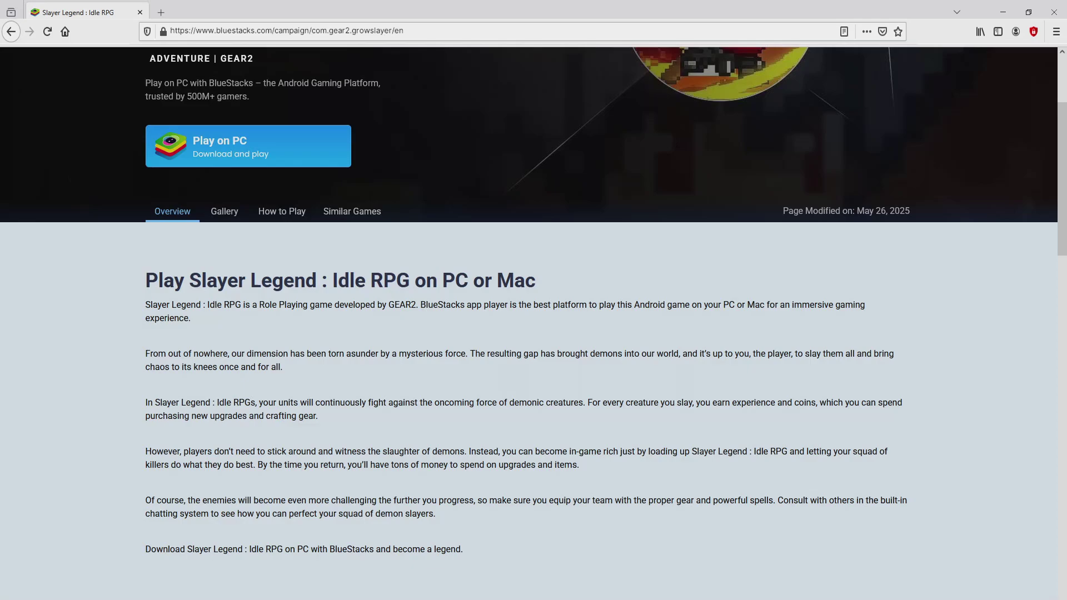
{"action": "scroll", "coordinate": [533, 323], "scroll_direction": "up", "scroll_amount": 3}
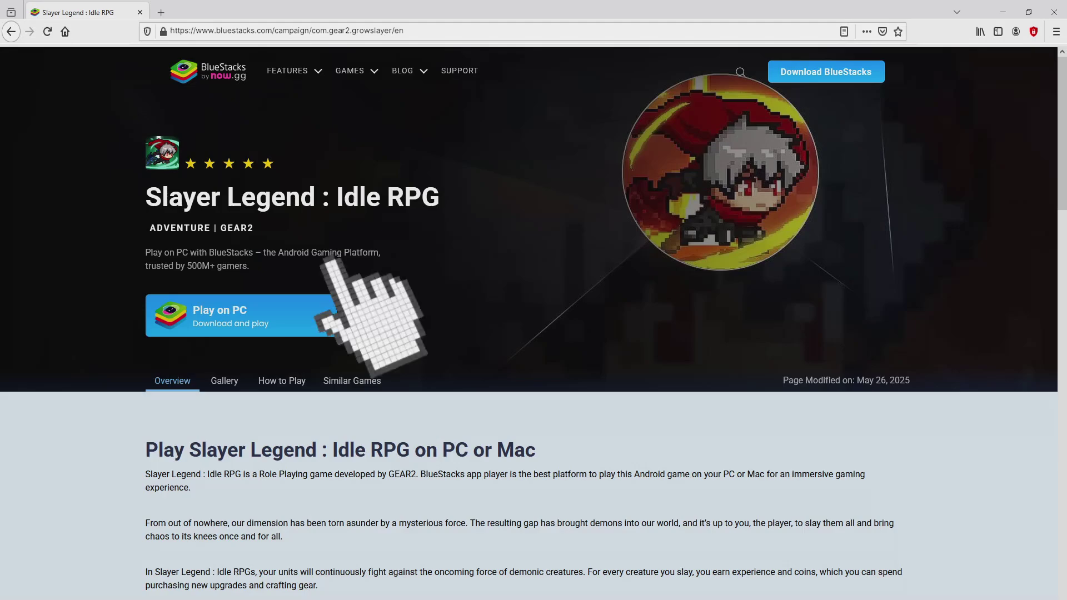
Download the BlueStacks installer via Play on PC and minimize Firefox to the desktop
{"action": "left_click", "coordinate": [334, 311]}
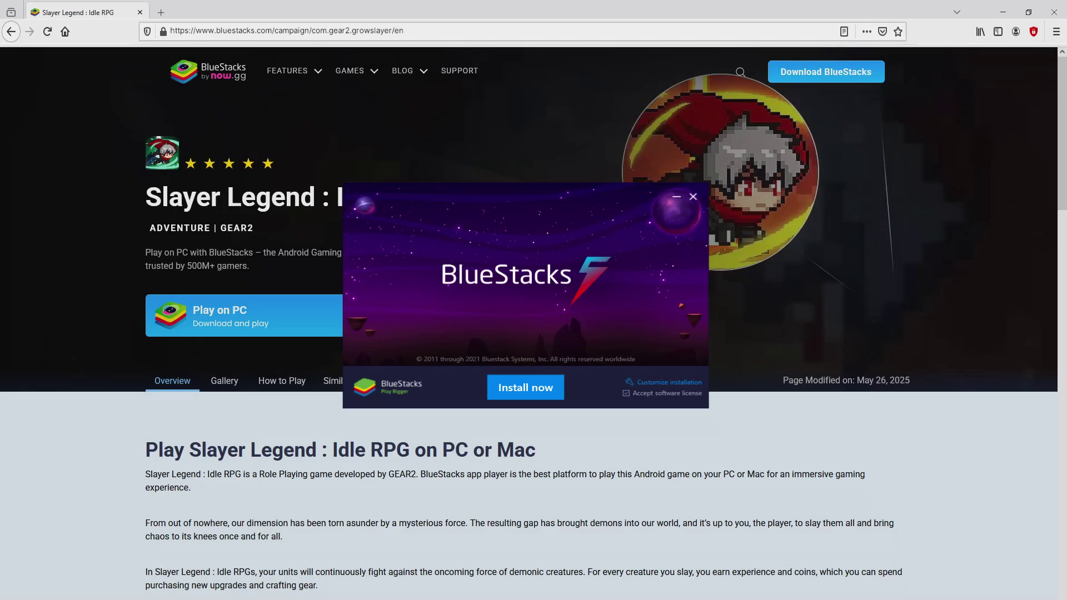
{"action": "key", "text": "super+d"}
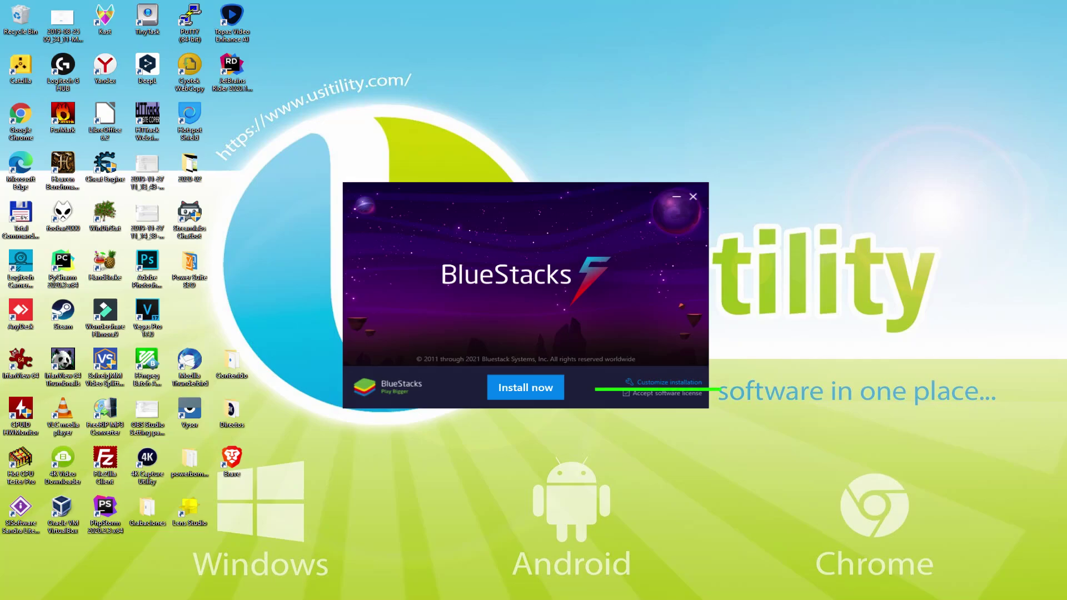
{"action": "left_click", "coordinate": [656, 381]}
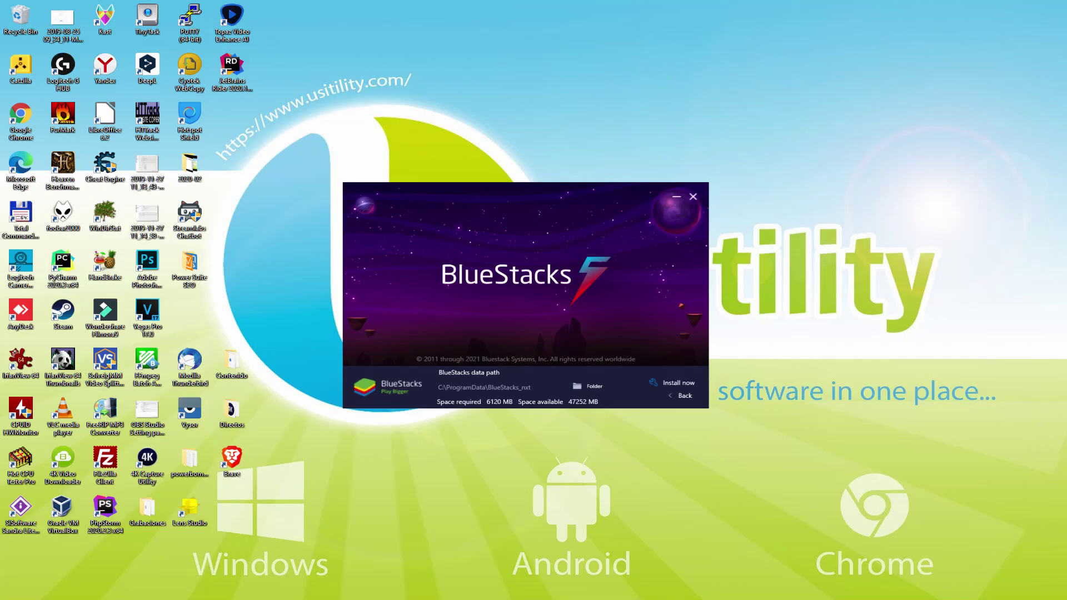
{"action": "left_click", "coordinate": [675, 395]}
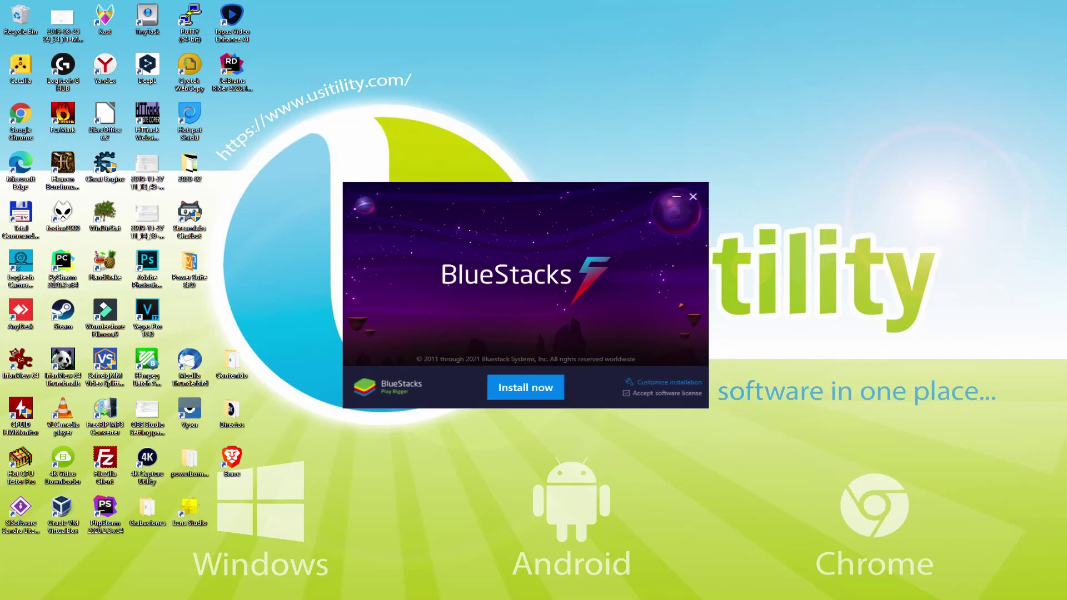
Start the BlueStacks installation with Install now and let it progress
{"action": "left_click", "coordinate": [525, 386]}
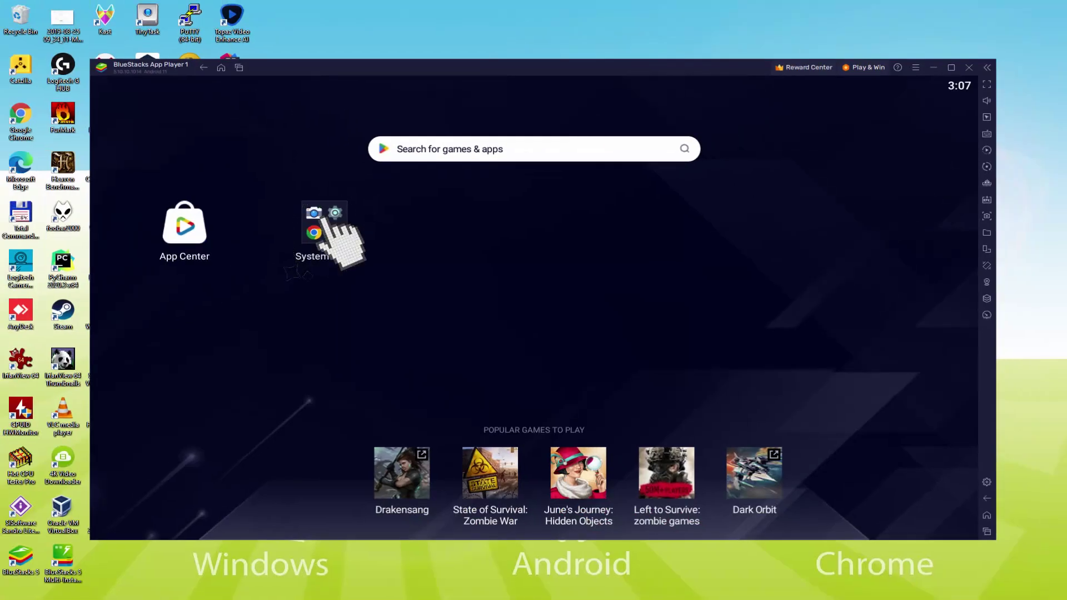
Open Google Play from the System apps folder and begin the Google sign-in
{"action": "left_click", "coordinate": [167, 234]}
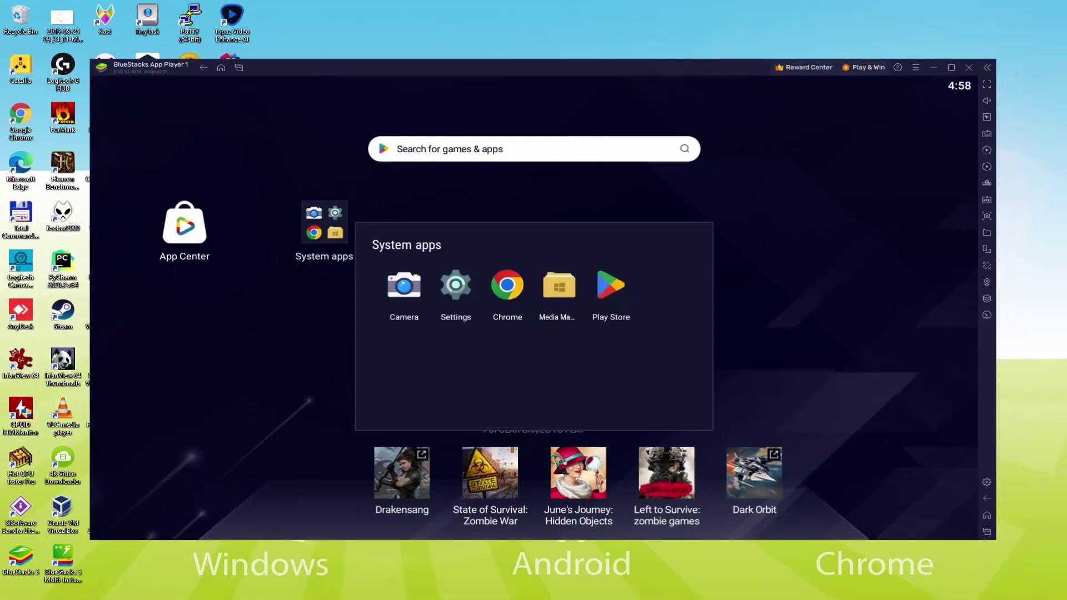
{"action": "left_click", "coordinate": [608, 283]}
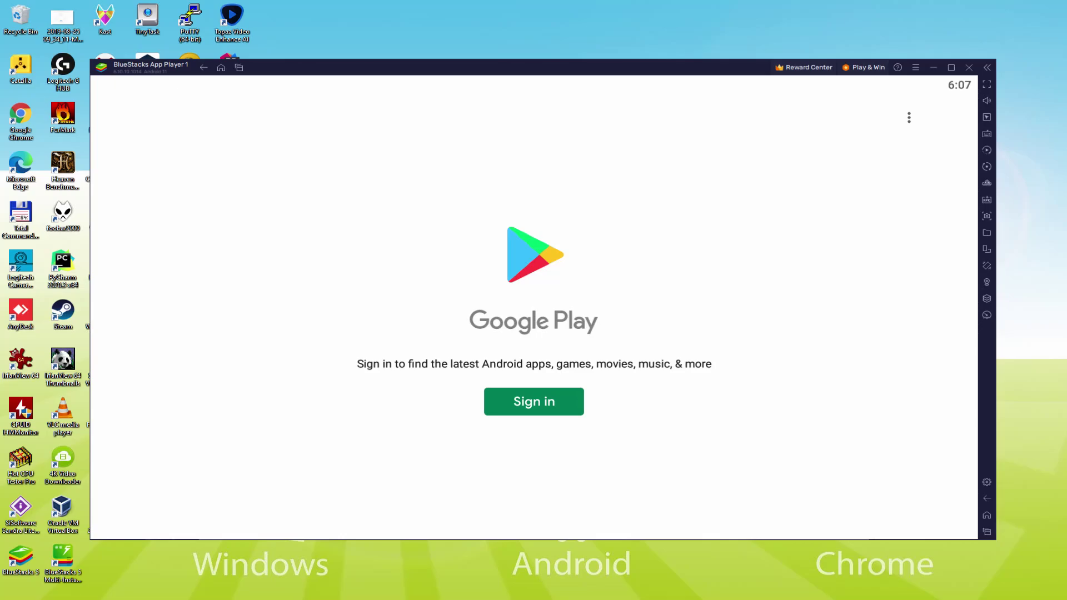
{"action": "left_click", "coordinate": [535, 398]}
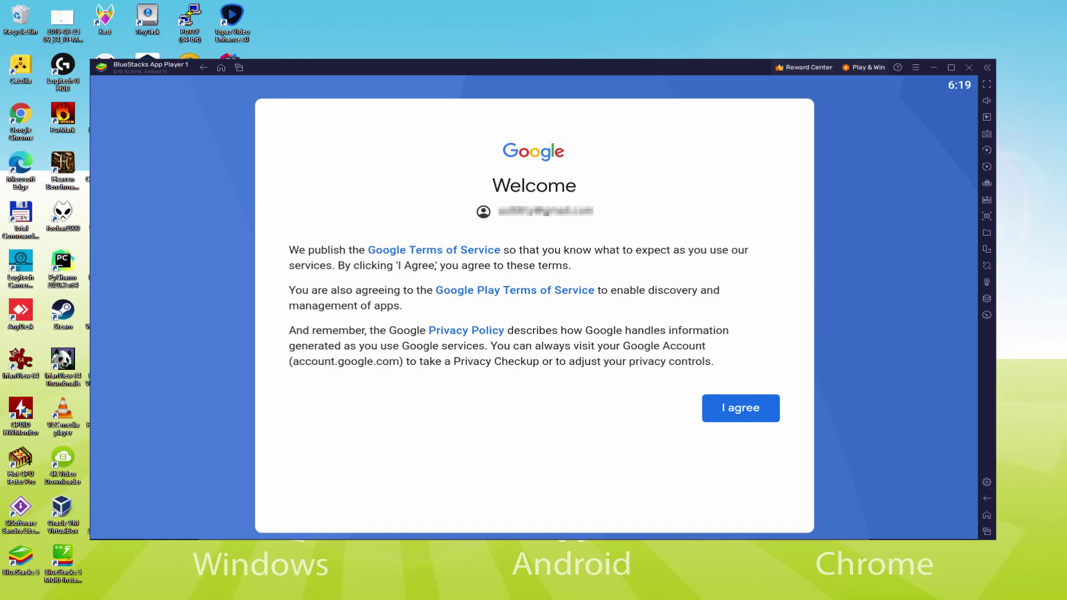
Accept Google's terms, switch off Google Drive backup, and confirm the services settings
{"action": "left_click", "coordinate": [741, 410]}
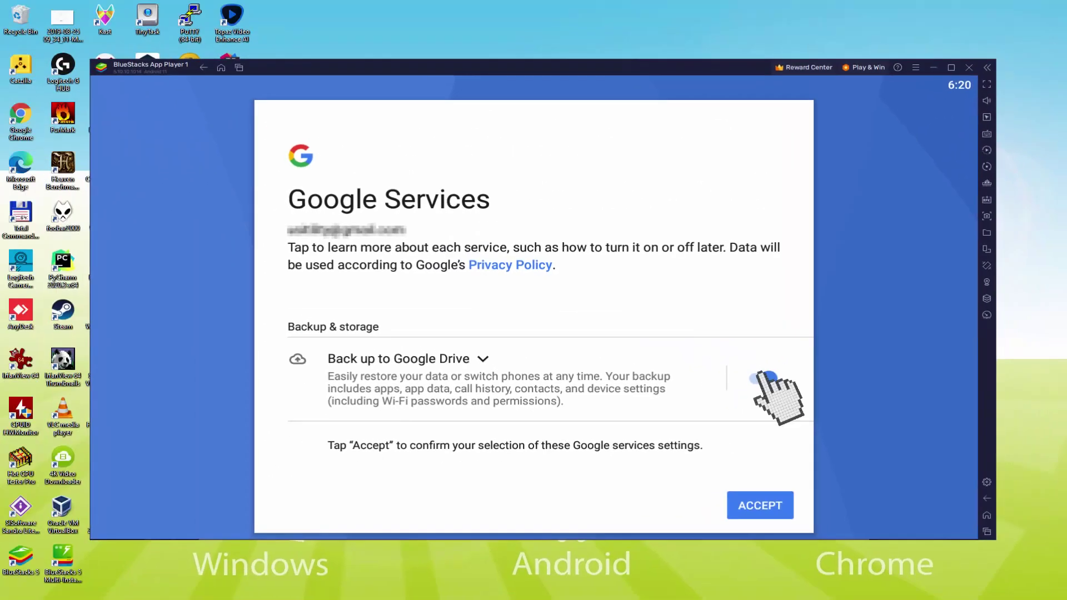
{"action": "left_click", "coordinate": [765, 378]}
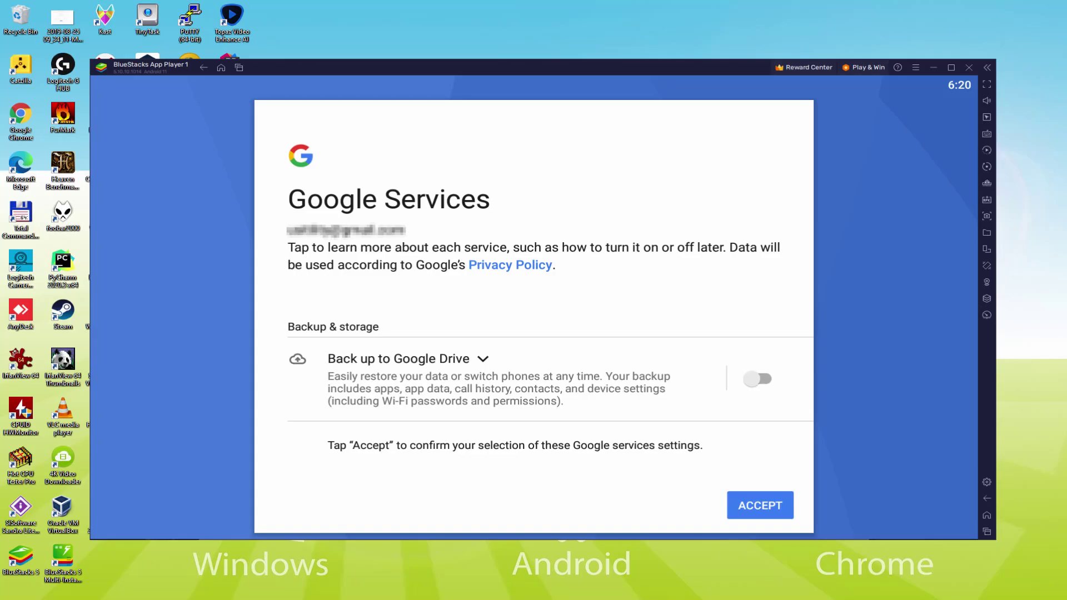
{"action": "left_click", "coordinate": [761, 506]}
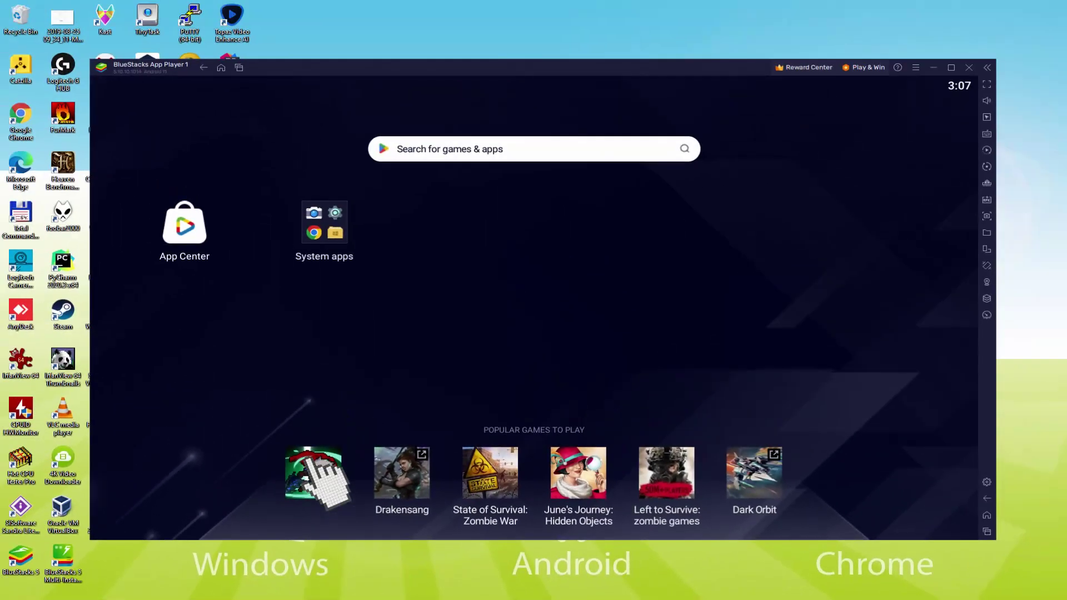
Install Slayer Legend: Idle RPG from its Play Store page and return home
{"action": "left_click", "coordinate": [313, 472]}
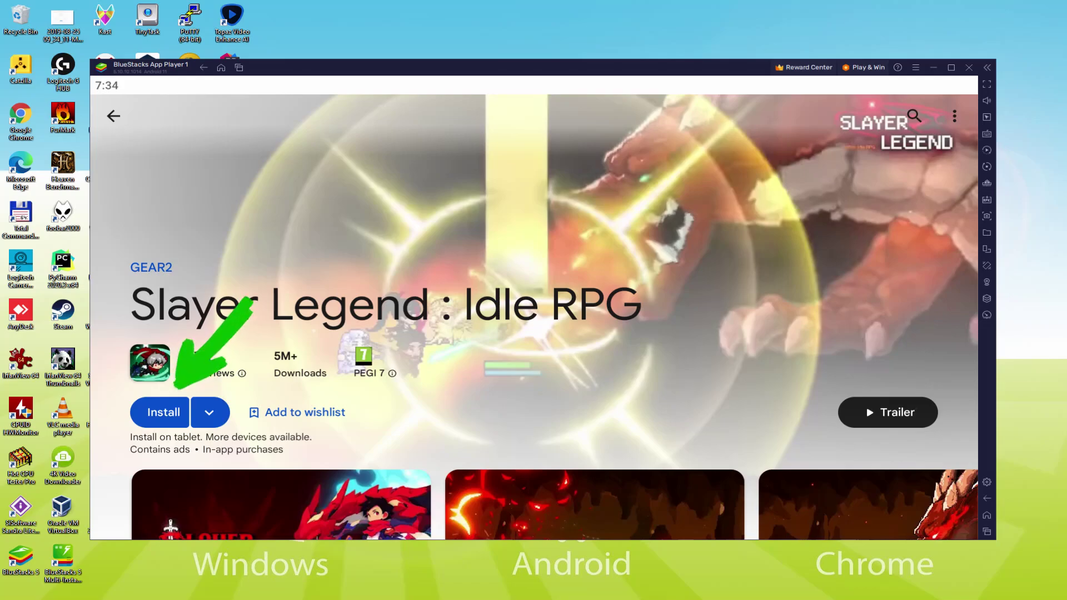
{"action": "left_click", "coordinate": [175, 408]}
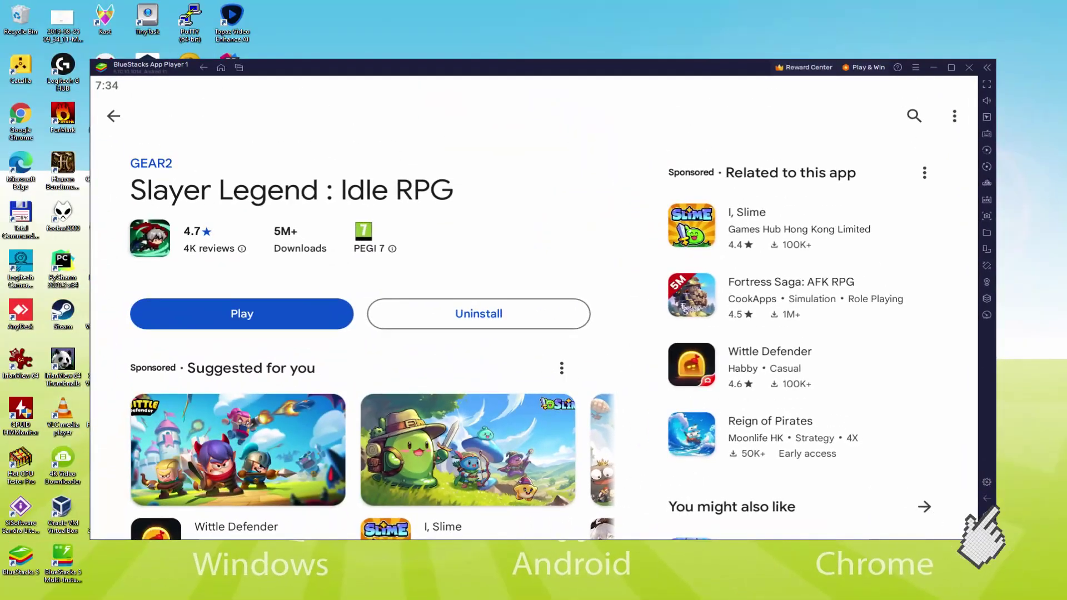
{"action": "left_click", "coordinate": [986, 515]}
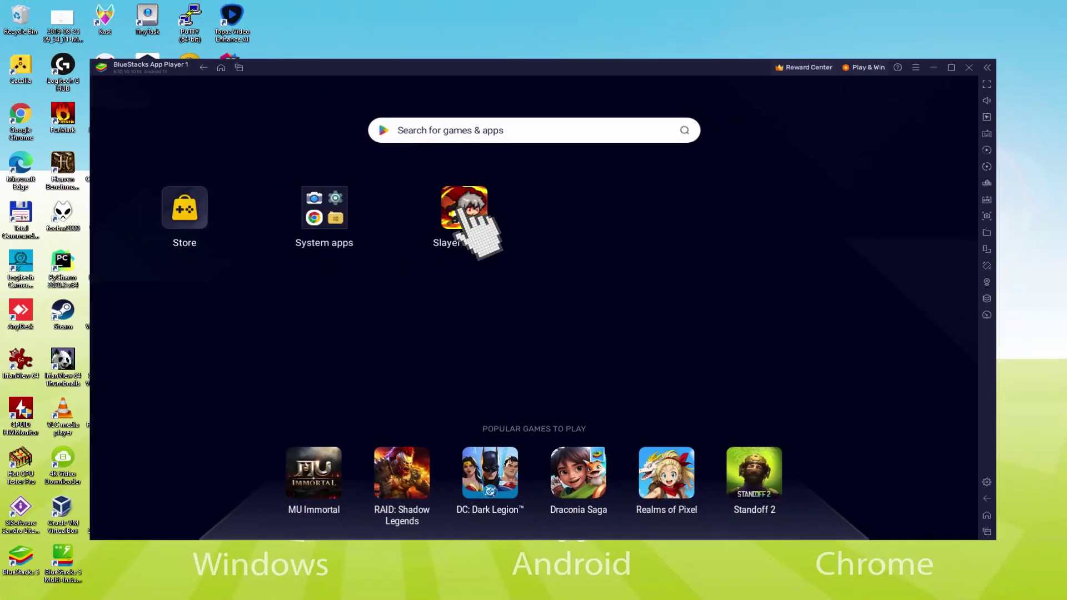
Launch Slayer Legend, claim the Enhance ATK quest's 100 diamonds, and dismiss the tutorial
{"action": "left_click", "coordinate": [461, 213]}
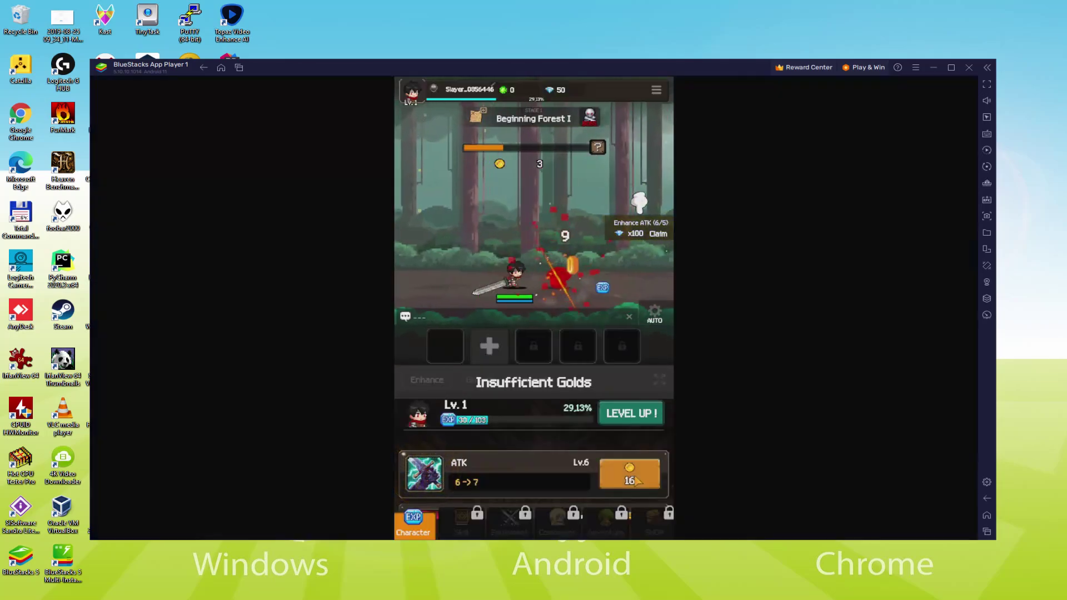
{"action": "left_click", "coordinate": [627, 222]}
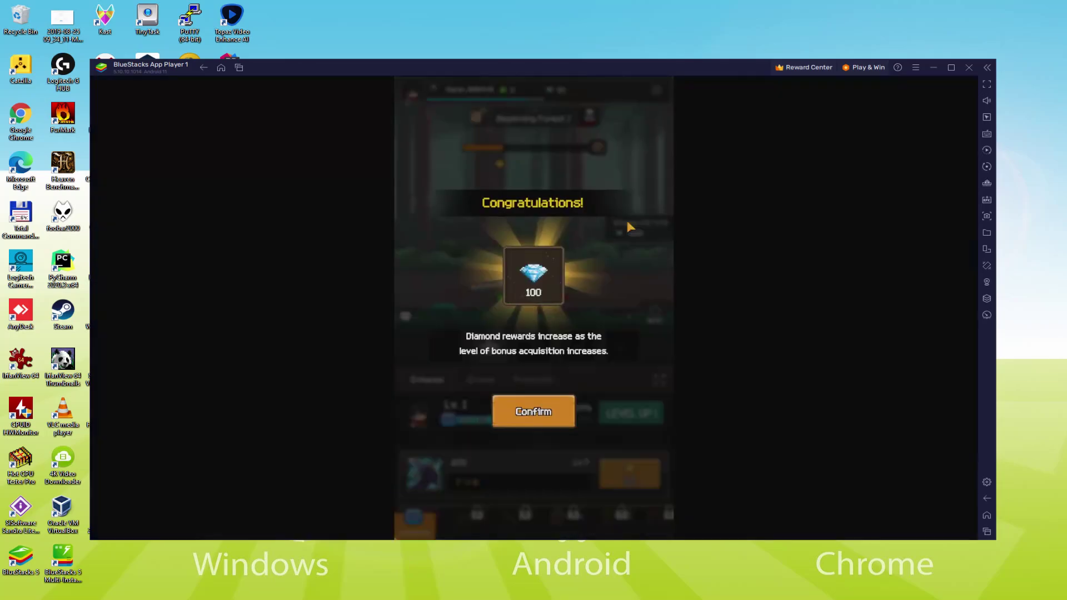
{"action": "left_click", "coordinate": [535, 414]}
{"action": "left_click", "coordinate": [611, 467]}
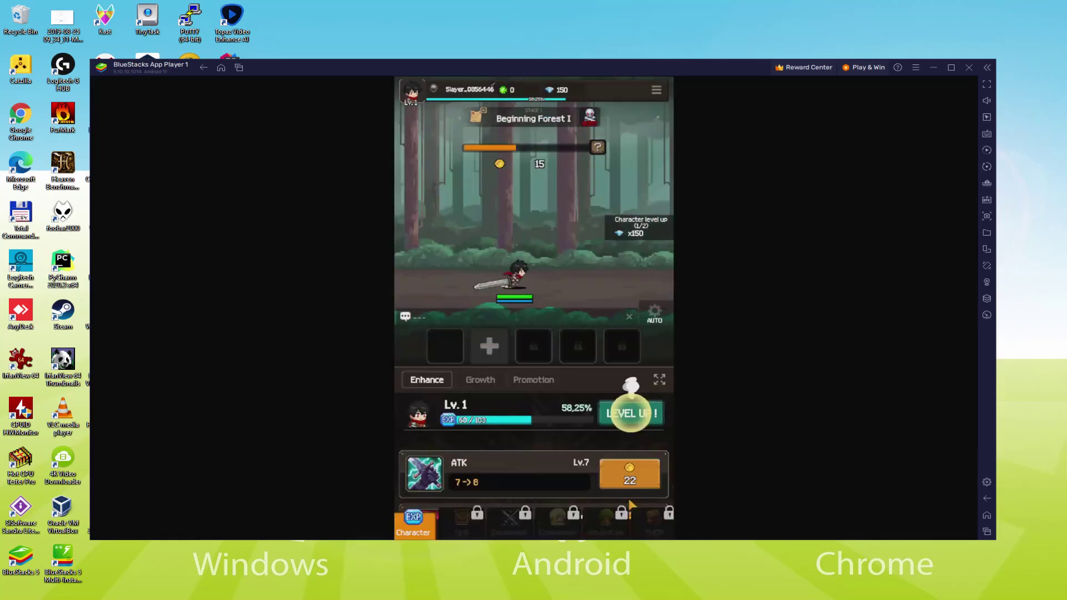
Level the character to Lv. 2, upgrade ATK twice, and claim the 200-diamond STR quest reward
{"action": "left_click", "coordinate": [634, 417]}
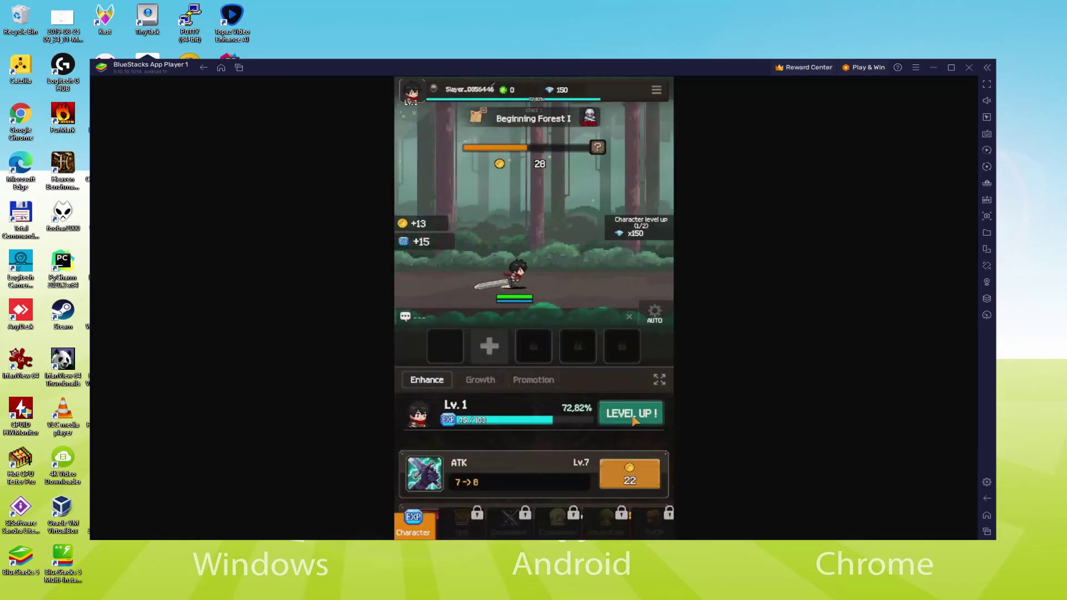
{"action": "left_click", "coordinate": [635, 420]}
{"action": "left_click", "coordinate": [629, 474]}
{"action": "left_click", "coordinate": [631, 479]}
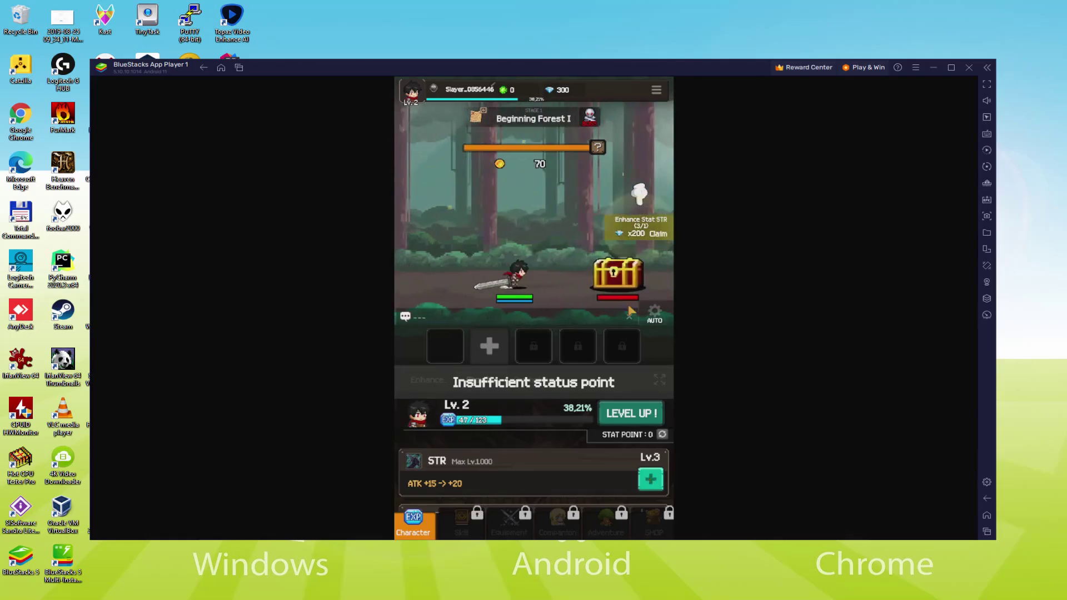
{"action": "left_click", "coordinate": [618, 218]}
{"action": "left_click", "coordinate": [541, 417]}
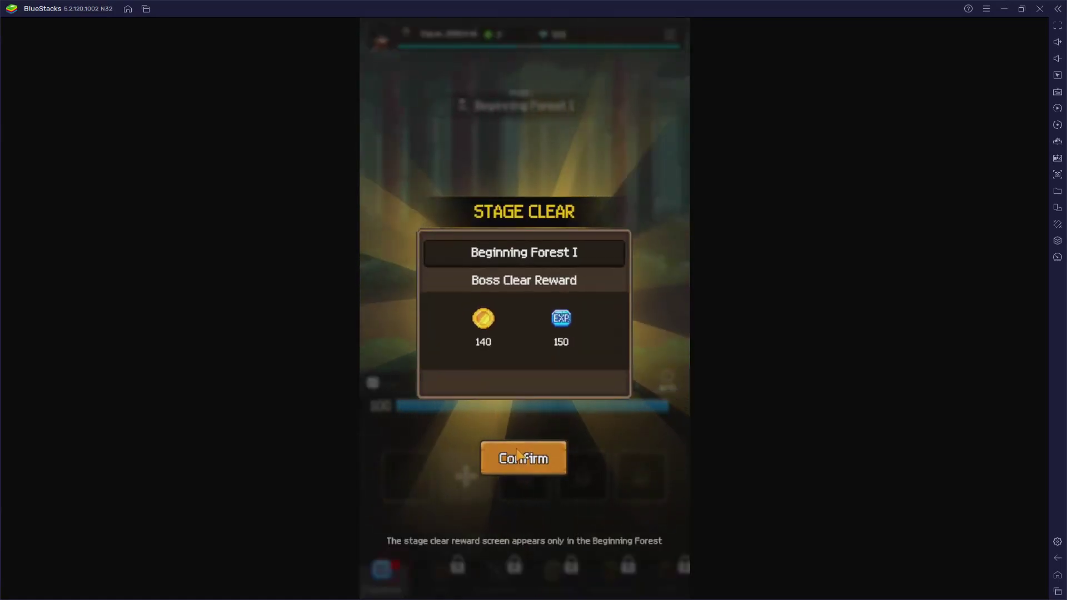
Accept stage-clear and 250-diamond rewards, then summon 11 weapons for 500 diamonds
{"action": "left_click", "coordinate": [517, 457]}
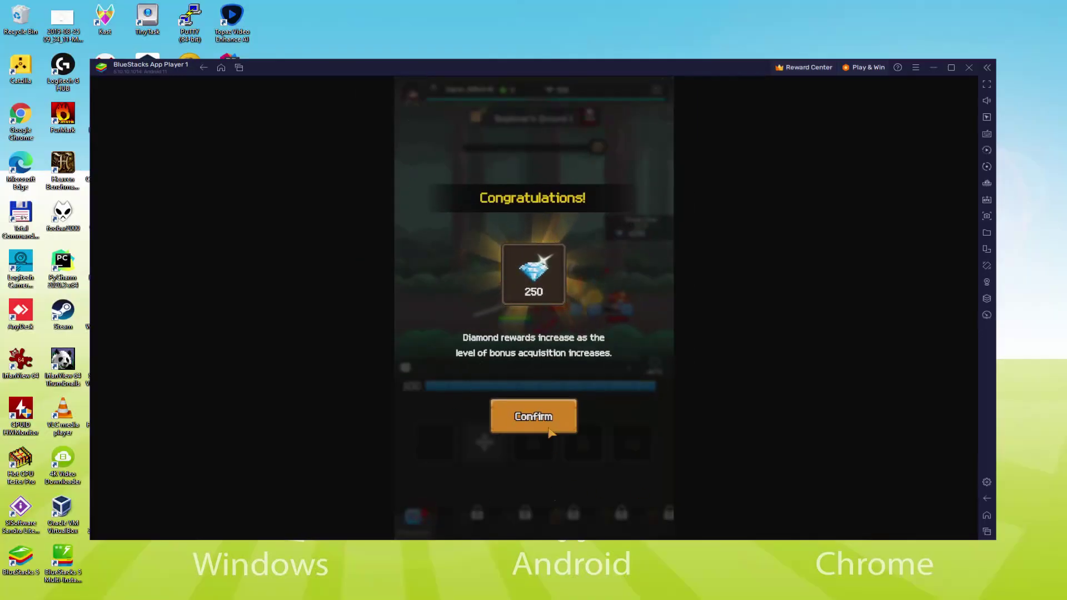
{"action": "left_click", "coordinate": [547, 425]}
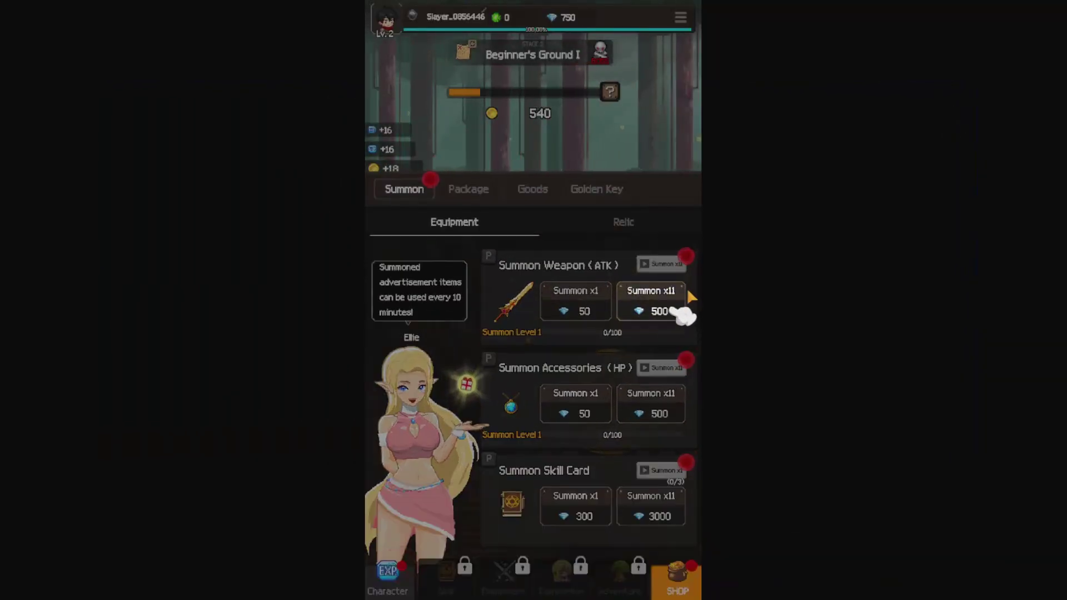
{"action": "left_click", "coordinate": [658, 308]}
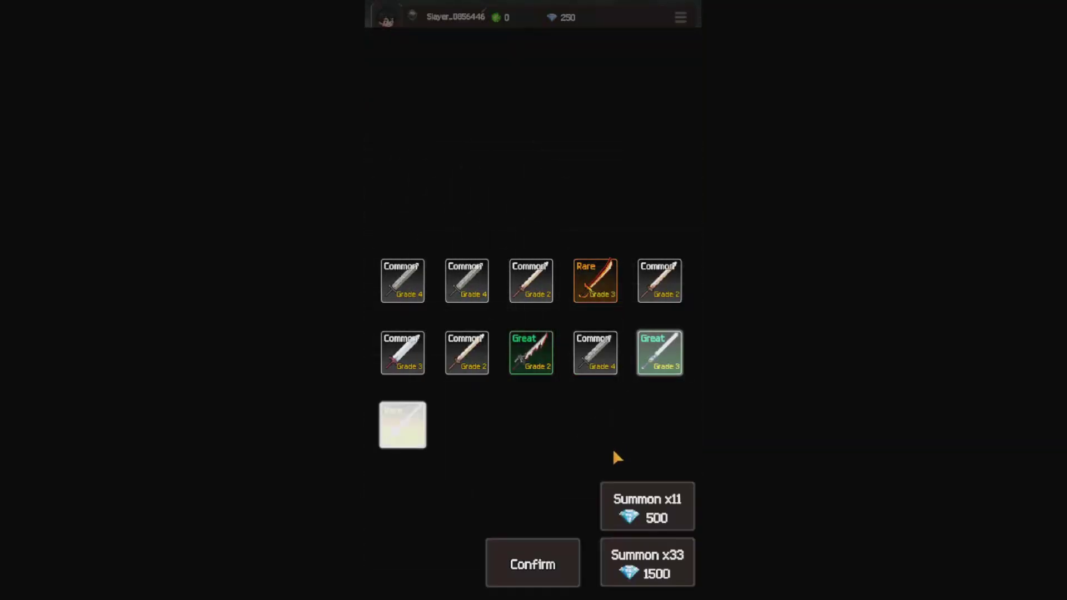
{"action": "left_click", "coordinate": [532, 564]}
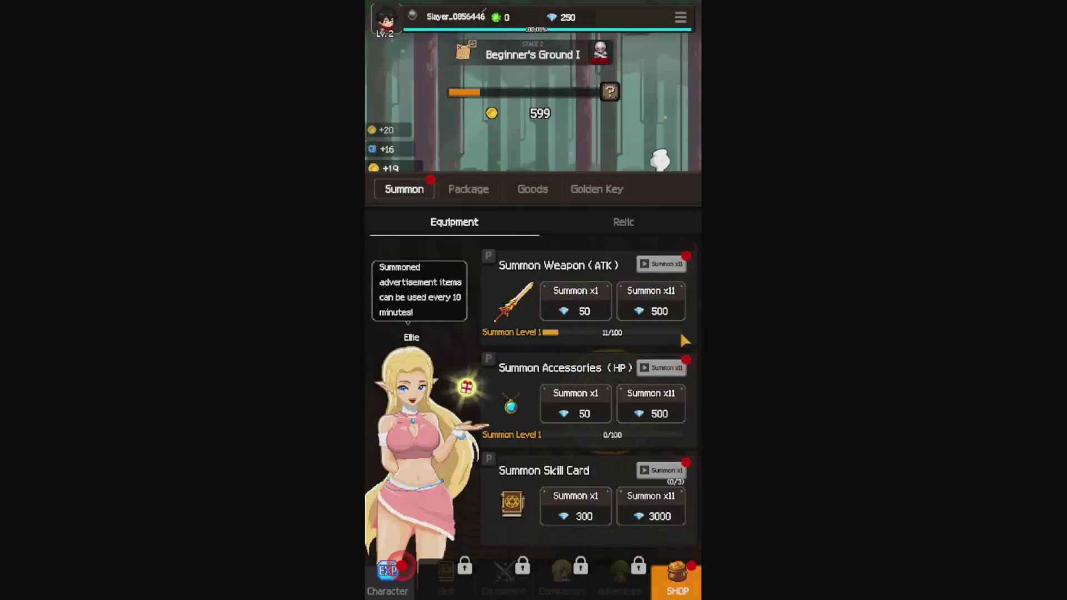
Dismiss the ad-summon offer, leave the shop, and claim the 300-diamond Summon Weapon reward
{"action": "left_click", "coordinate": [671, 367]}
{"action": "key", "text": "Escape"}
{"action": "left_click", "coordinate": [677, 581]}
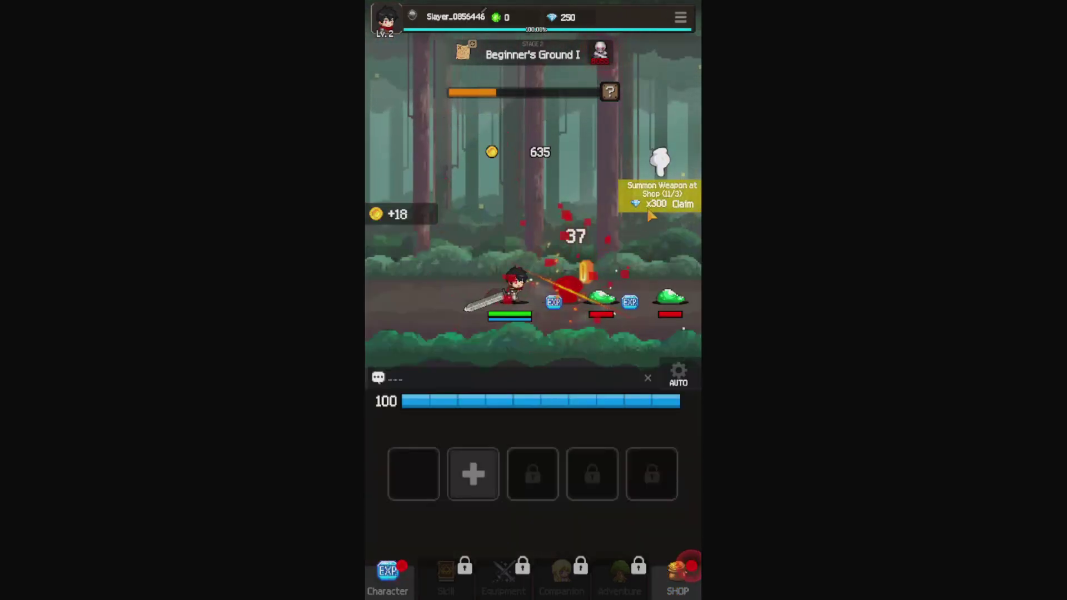
{"action": "left_click", "coordinate": [654, 204]}
{"action": "left_click", "coordinate": [534, 432]}
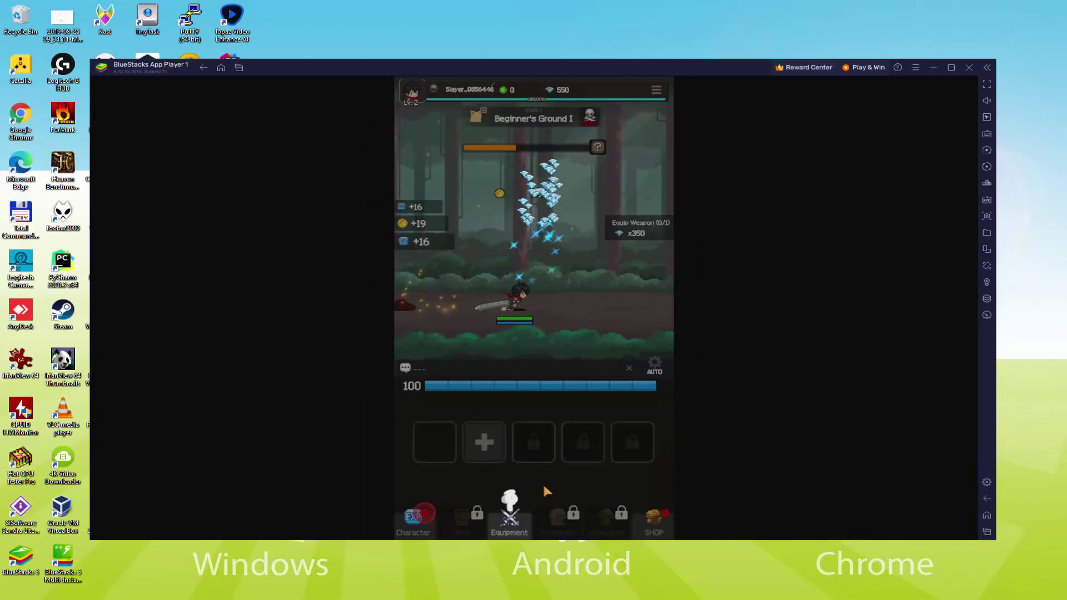
Equip the Grade 3 Pirate's Guandao from the weapon collection
{"action": "left_click", "coordinate": [509, 519]}
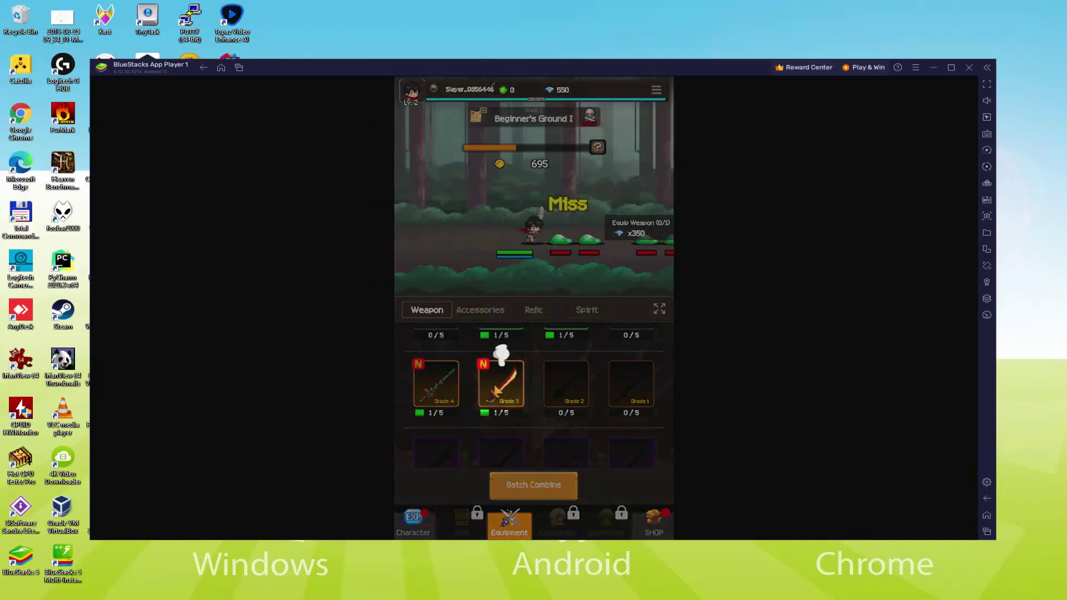
{"action": "left_click", "coordinate": [501, 384]}
{"action": "left_click", "coordinate": [605, 445]}
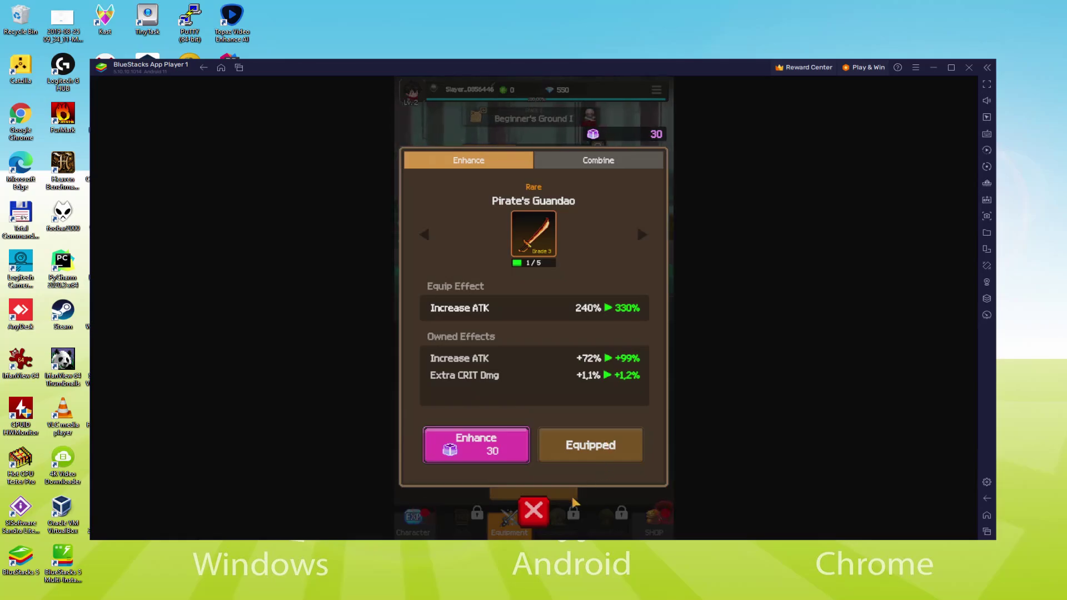
{"action": "left_click", "coordinate": [534, 510]}
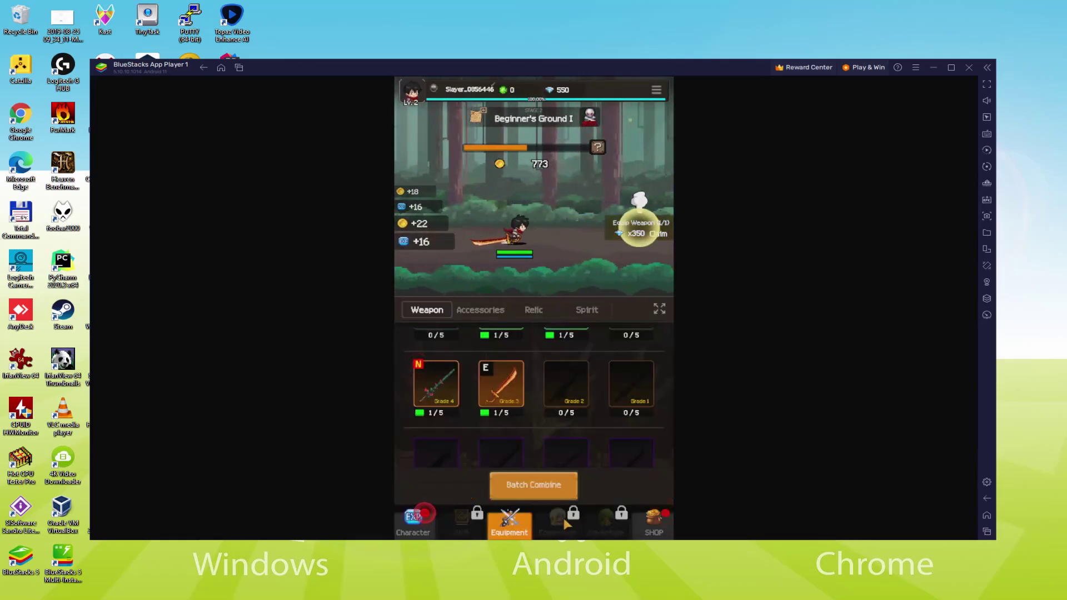
Claim the 350-diamond Equip Weapon quest reward, bringing diamonds to 900, and open the Controls editor
{"action": "left_click", "coordinate": [418, 521]}
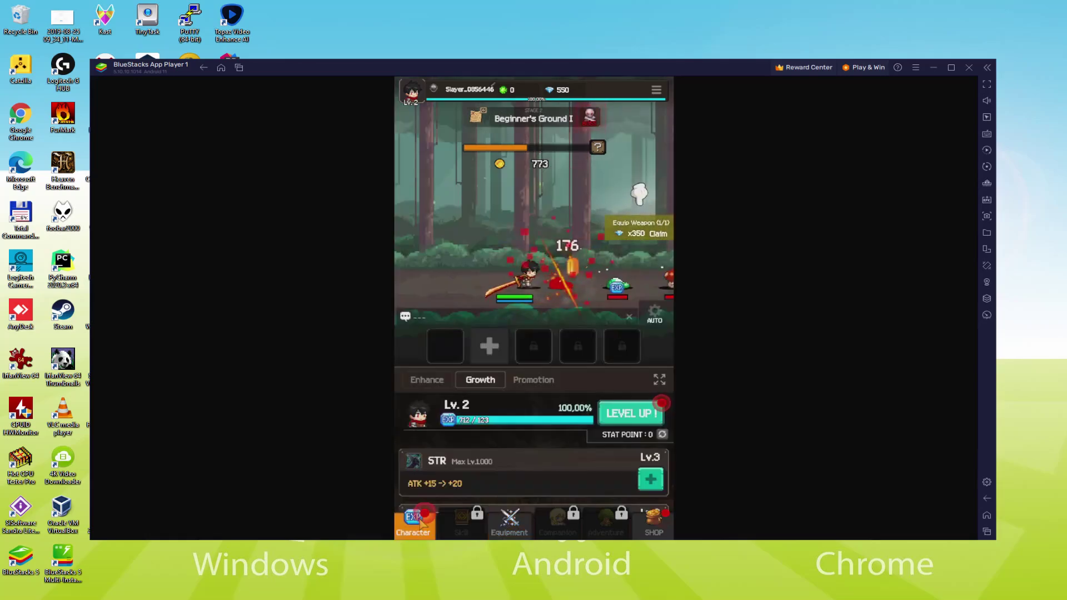
{"action": "left_click", "coordinate": [639, 228]}
{"action": "left_click", "coordinate": [533, 416]}
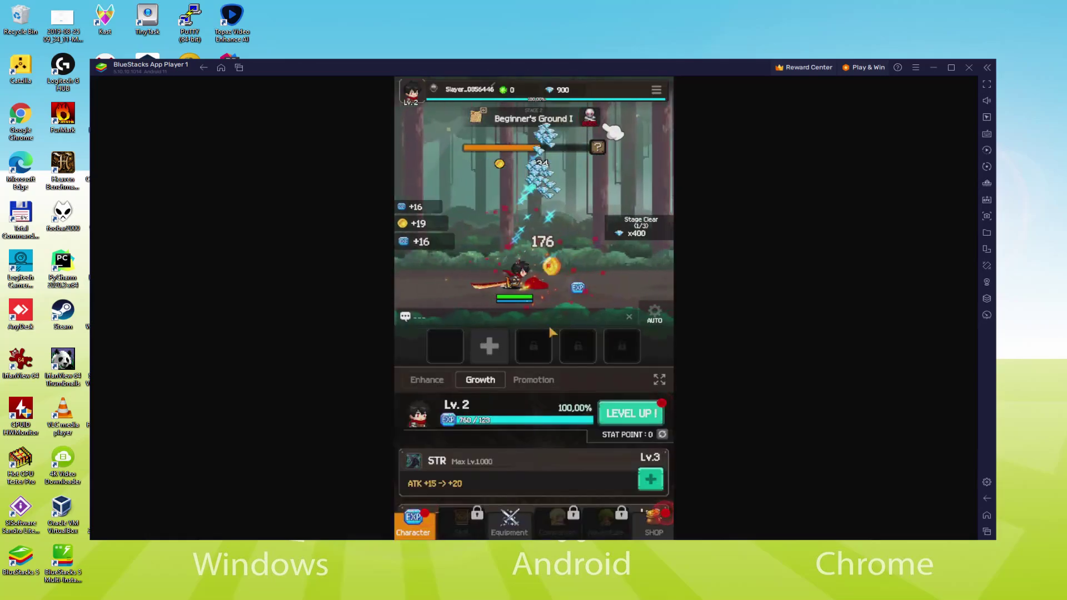
{"action": "left_click", "coordinate": [601, 117]}
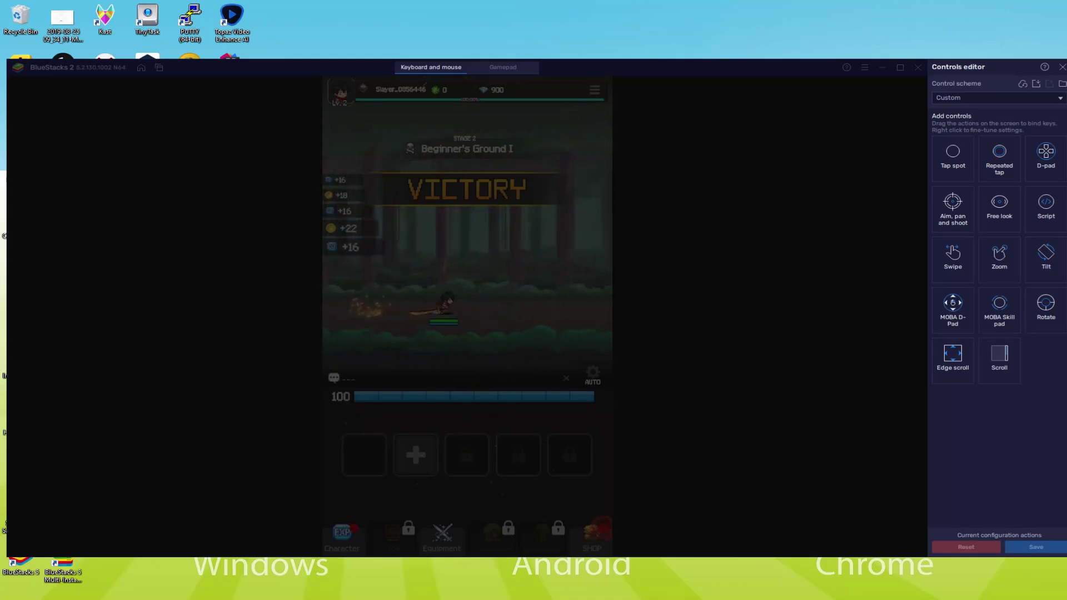
Dismiss the Stage Clear reward and level the hero up to Lv. 3
{"action": "left_click", "coordinate": [482, 441]}
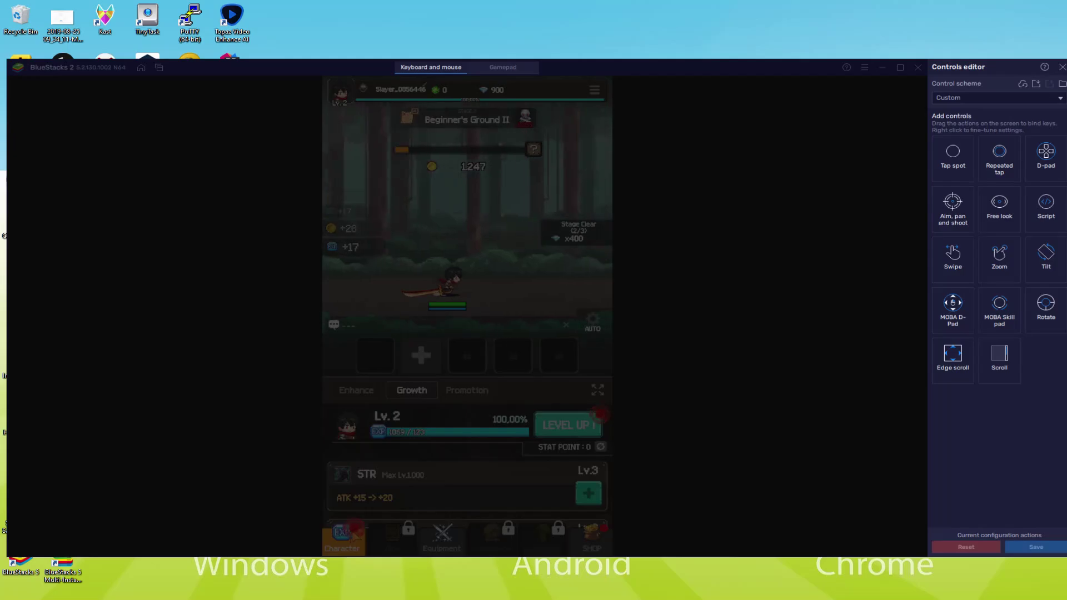
{"action": "left_click", "coordinate": [585, 433]}
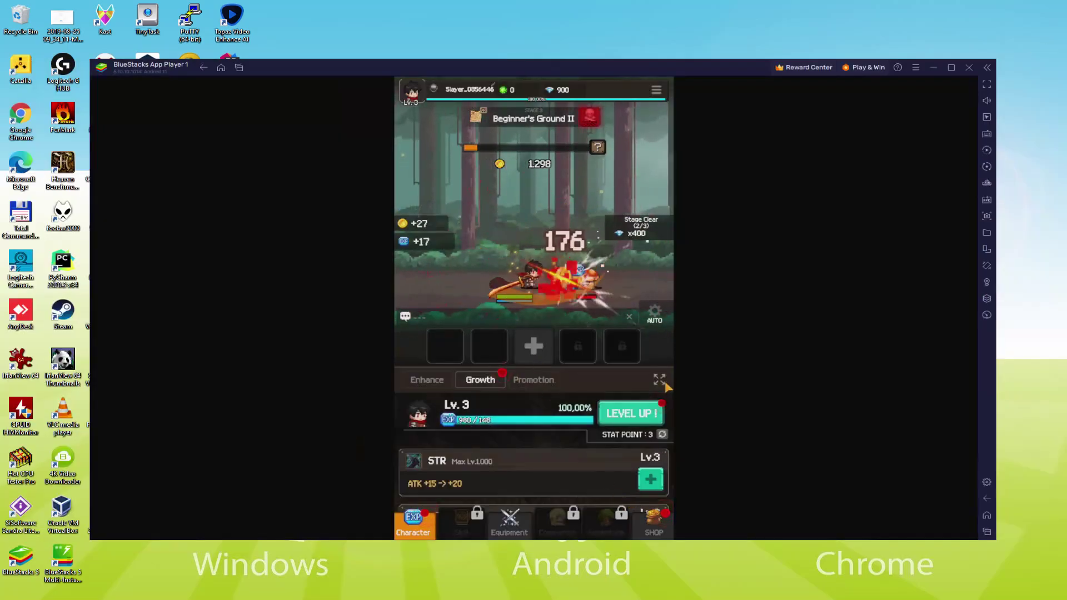
Level the hero up to Lv. 7, acknowledging the expanded skill slots, then collapse the character panel
{"action": "left_click", "coordinate": [631, 413]}
{"action": "left_click", "coordinate": [631, 413]}
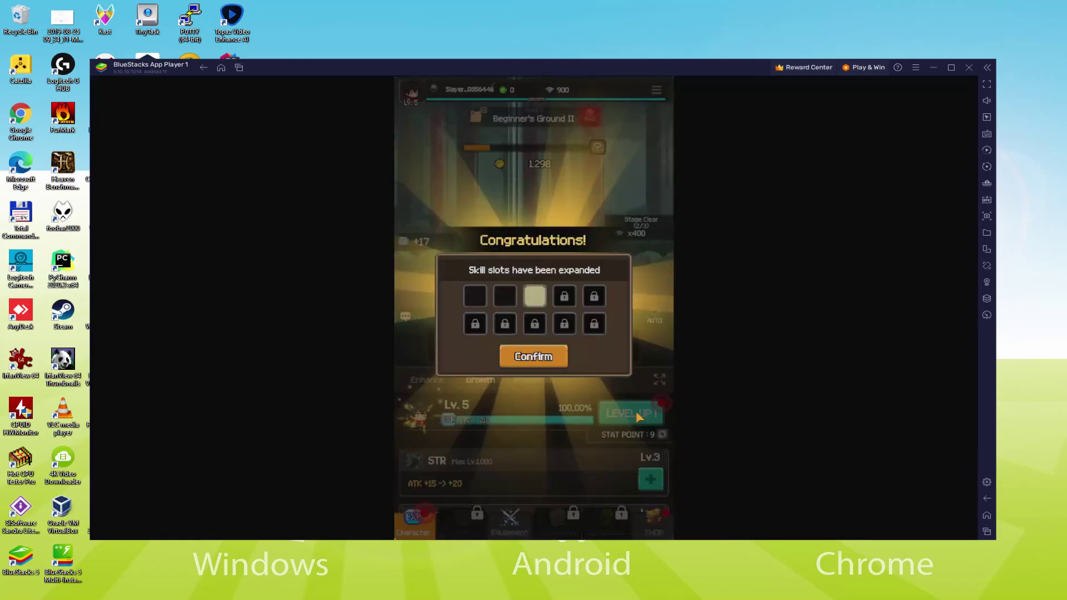
{"action": "left_click", "coordinate": [555, 361]}
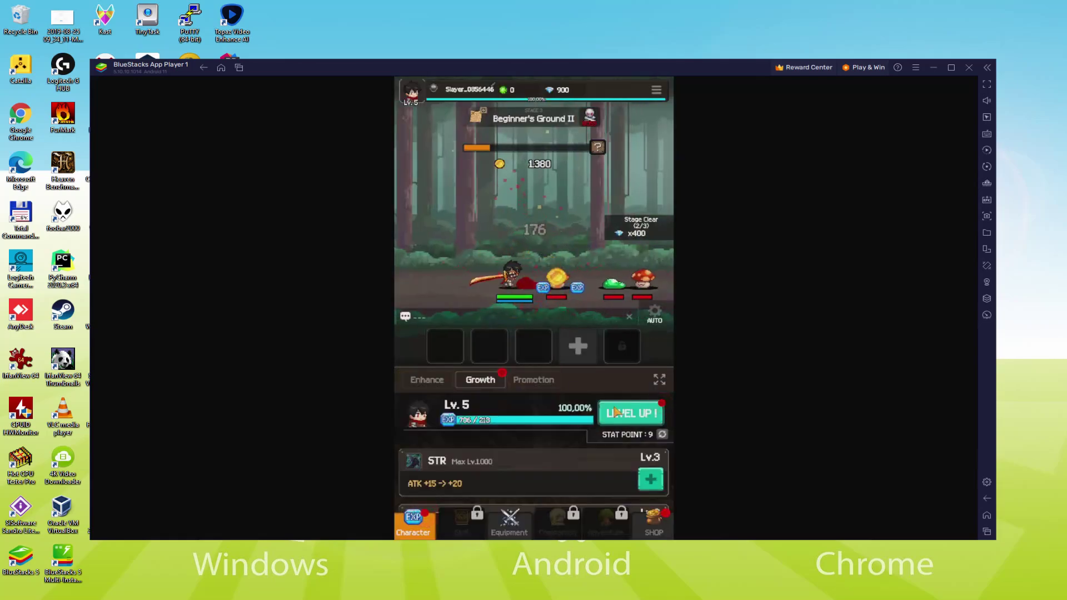
{"action": "left_click", "coordinate": [630, 413]}
{"action": "left_click", "coordinate": [631, 413]}
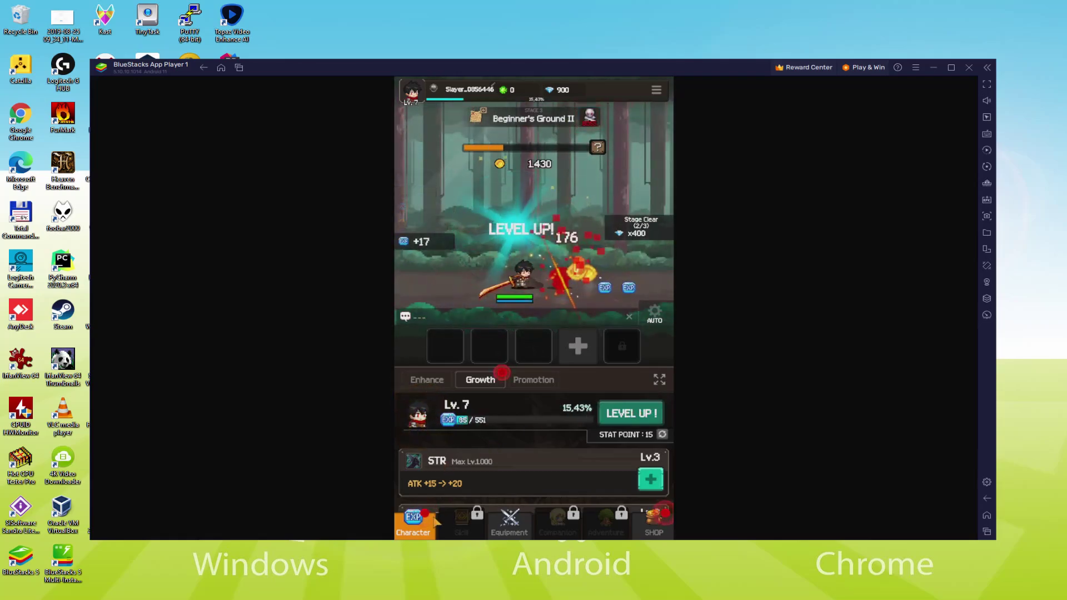
{"action": "key", "text": "Escape"}
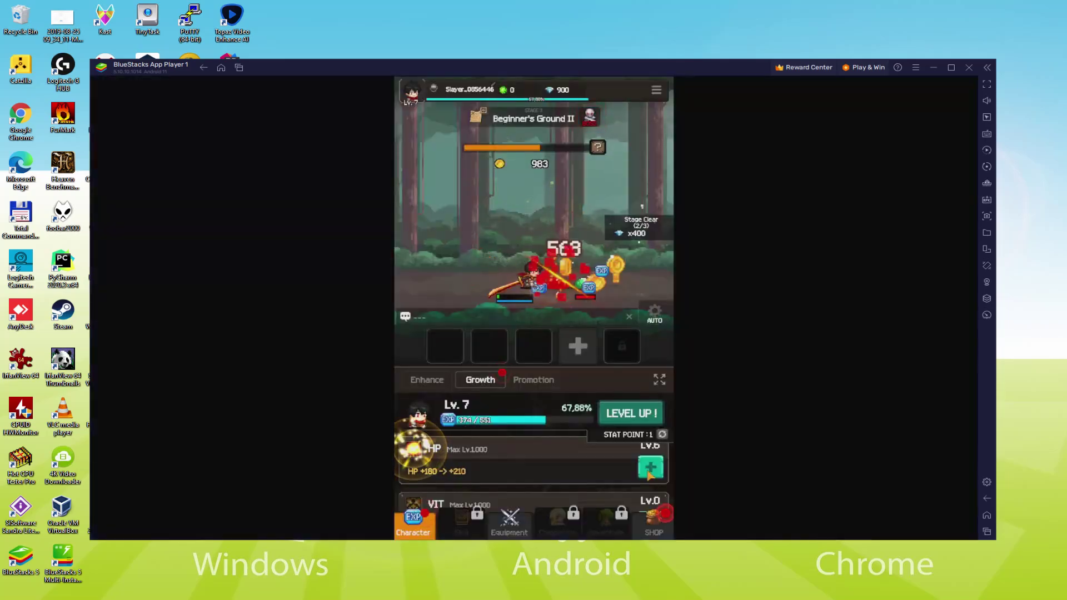
Spend a stat point on HP, then visit the summon shop and return to battle
{"action": "left_click", "coordinate": [649, 467]}
{"action": "scroll", "coordinate": [603, 484], "scroll_direction": "down", "scroll_amount": 1}
{"action": "left_click", "coordinate": [647, 479]}
{"action": "left_click", "coordinate": [653, 525]}
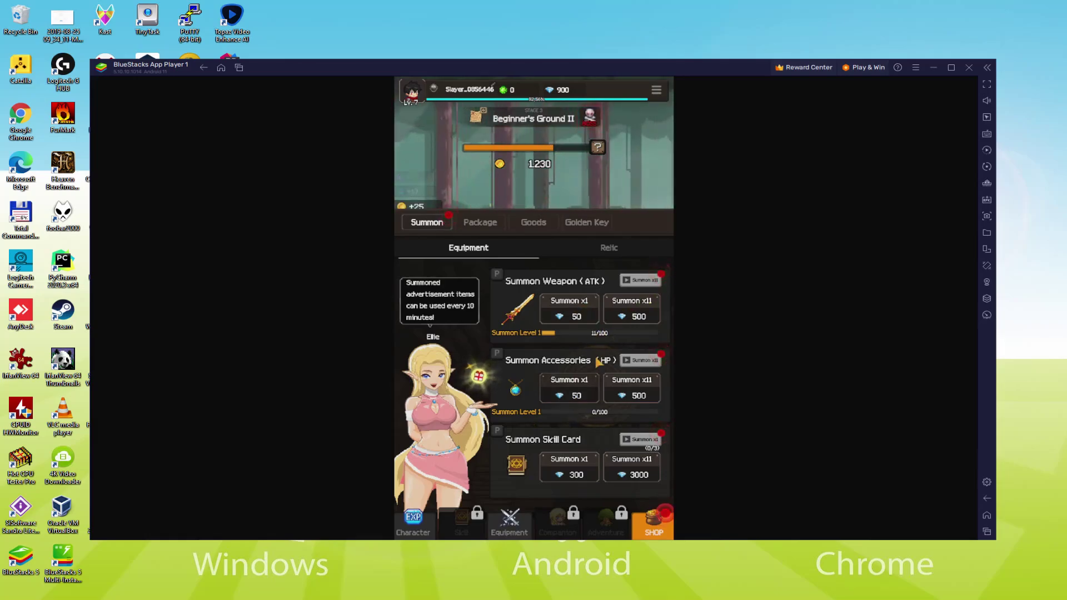
{"action": "left_click", "coordinate": [553, 186]}
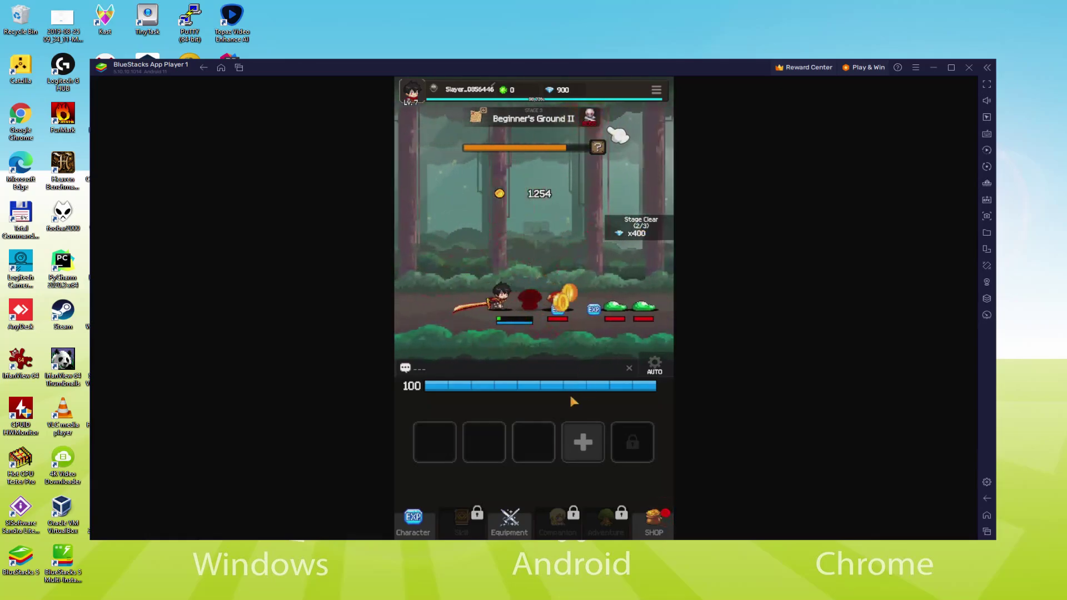
Challenge the stage boss, then collect the Stage Clear reward and diamond bonus
{"action": "left_click", "coordinate": [587, 117]}
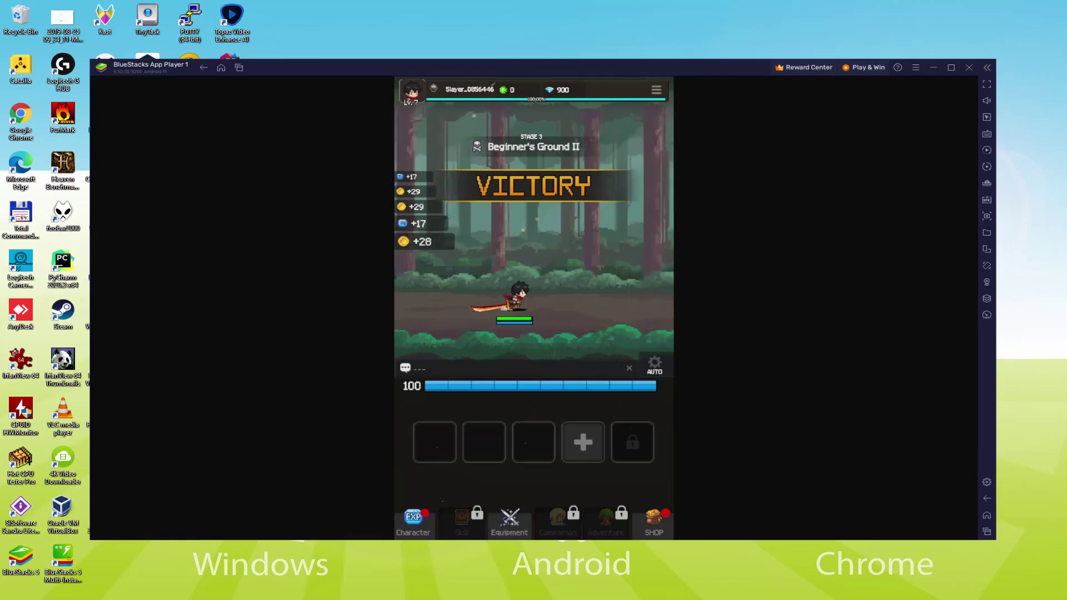
{"action": "left_click", "coordinate": [555, 432]}
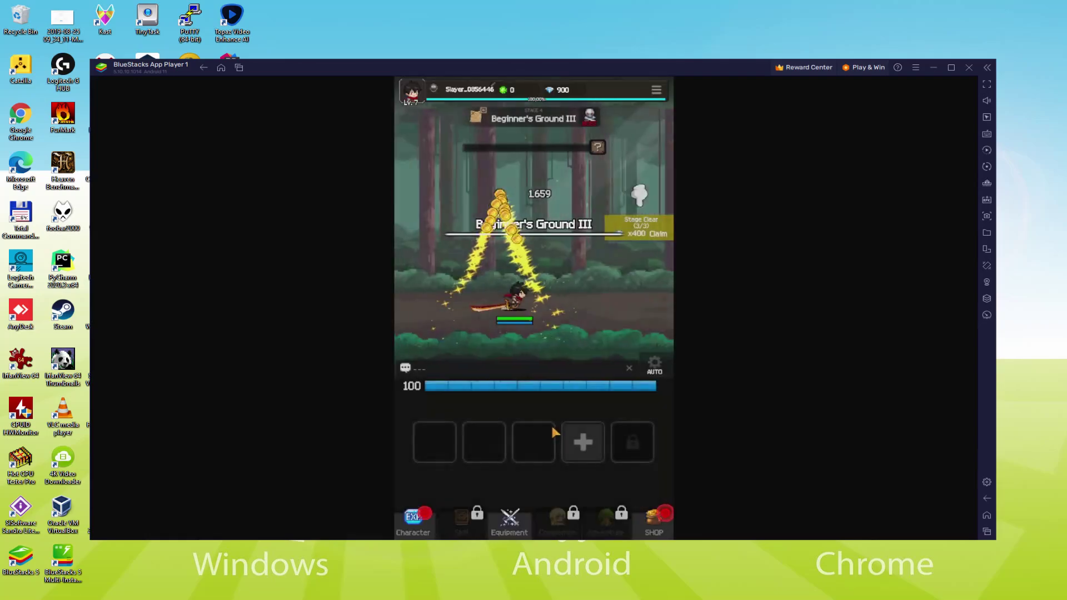
{"action": "left_click", "coordinate": [657, 271]}
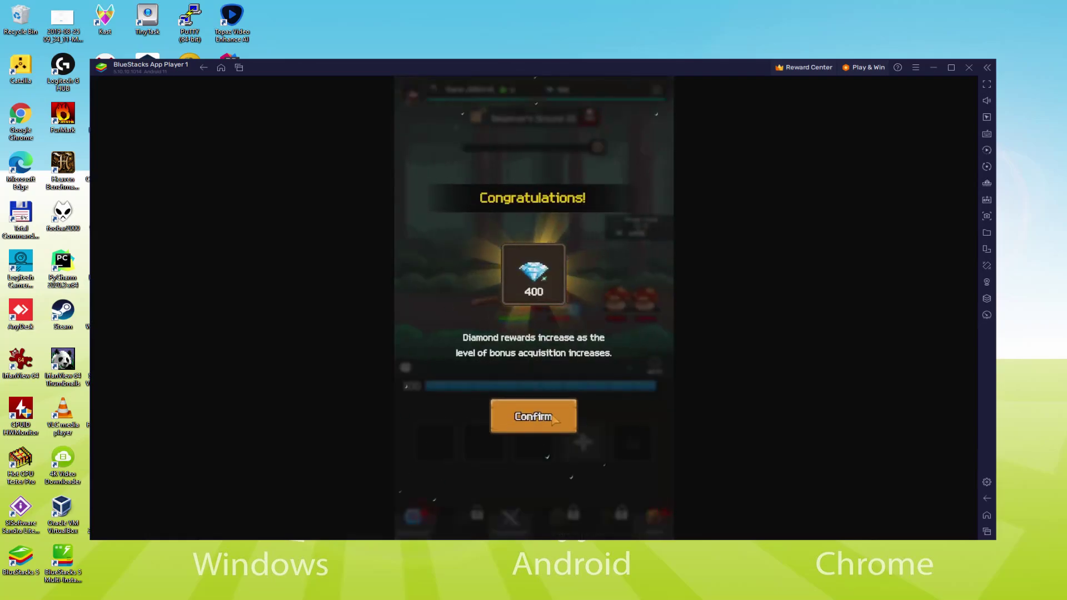
Dismiss the 400-diamond notice and level the hero up to Lv. 9
{"action": "left_click", "coordinate": [533, 420]}
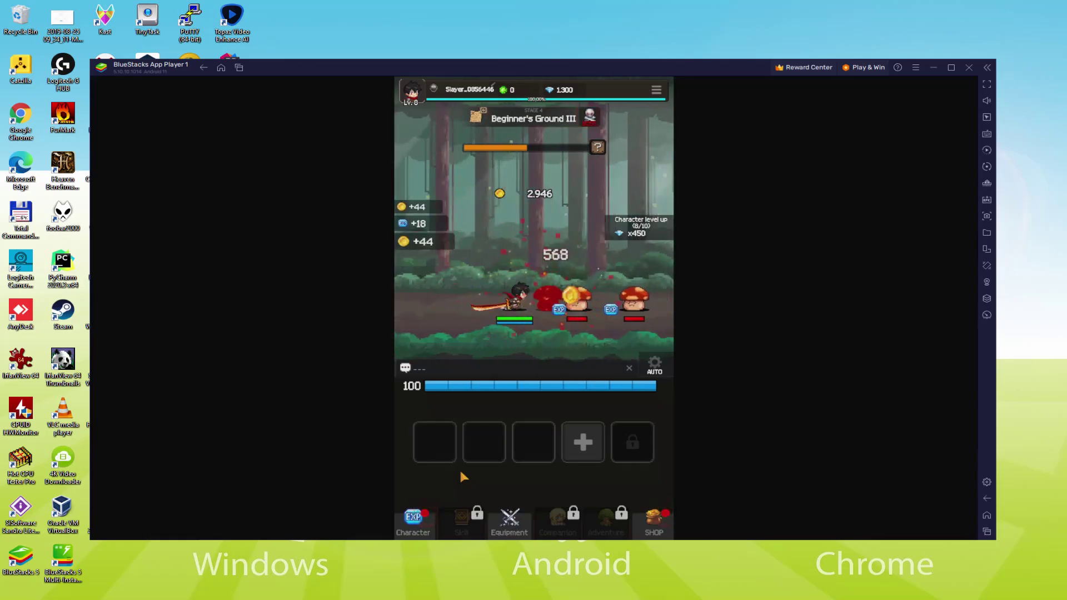
{"action": "left_click", "coordinate": [413, 522]}
{"action": "left_click", "coordinate": [631, 414]}
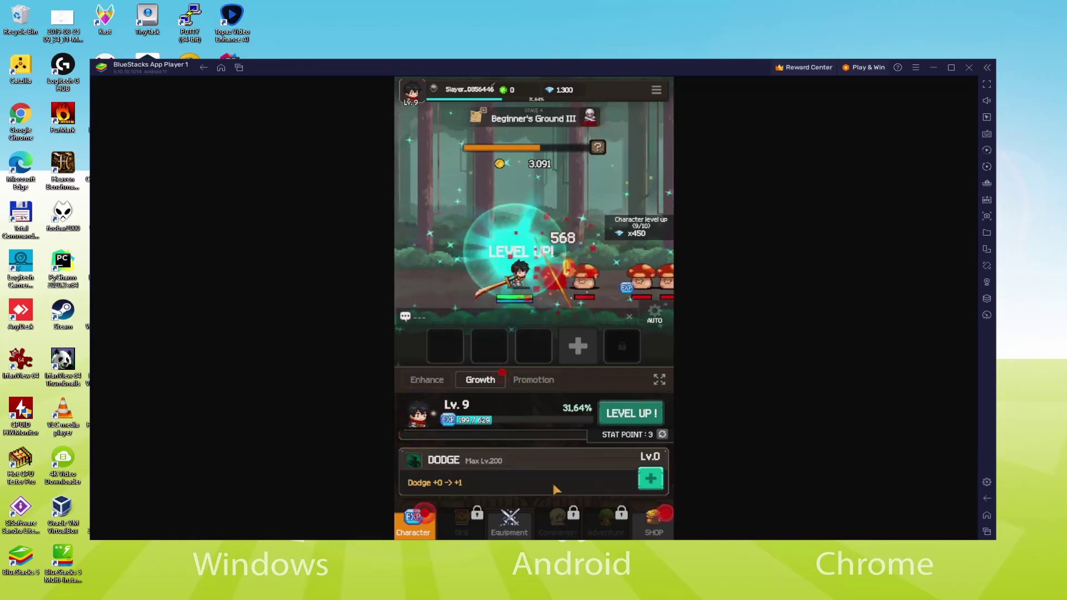
Spend the remaining stat points on DODGE, raising it to Lv. 3
{"action": "left_click", "coordinate": [431, 519]}
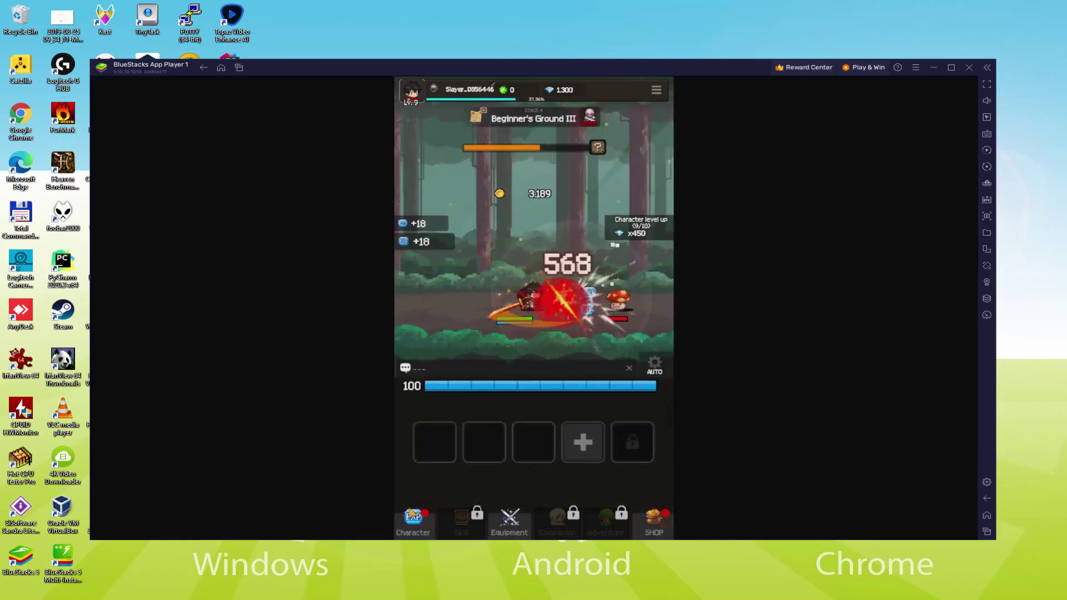
{"action": "left_click", "coordinate": [432, 521]}
{"action": "left_click", "coordinate": [650, 479]}
{"action": "left_click", "coordinate": [651, 478]}
{"action": "left_click", "coordinate": [651, 479]}
{"action": "left_click", "coordinate": [650, 479]}
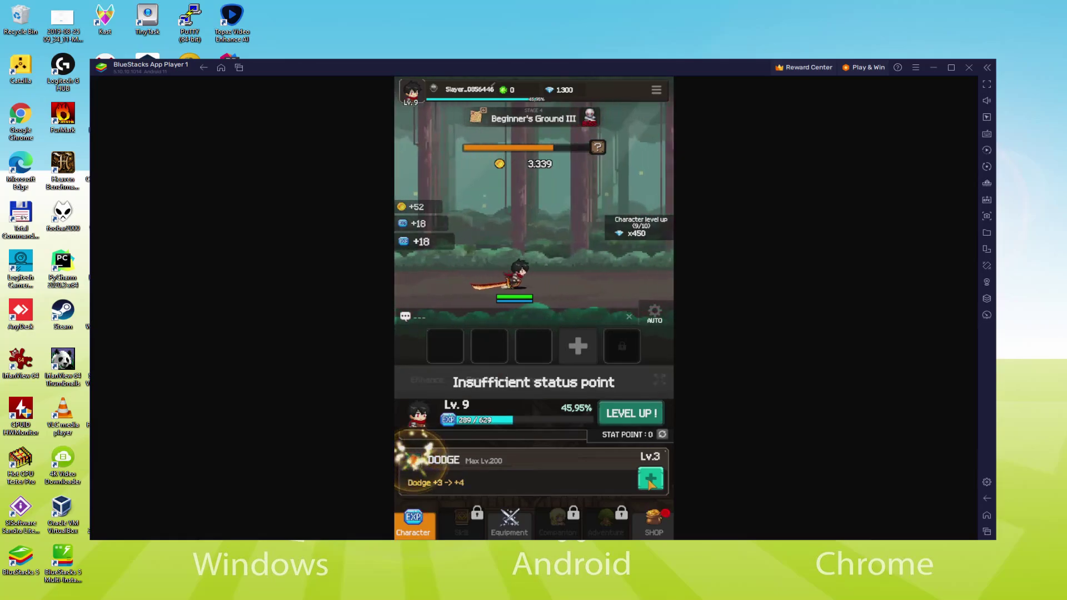